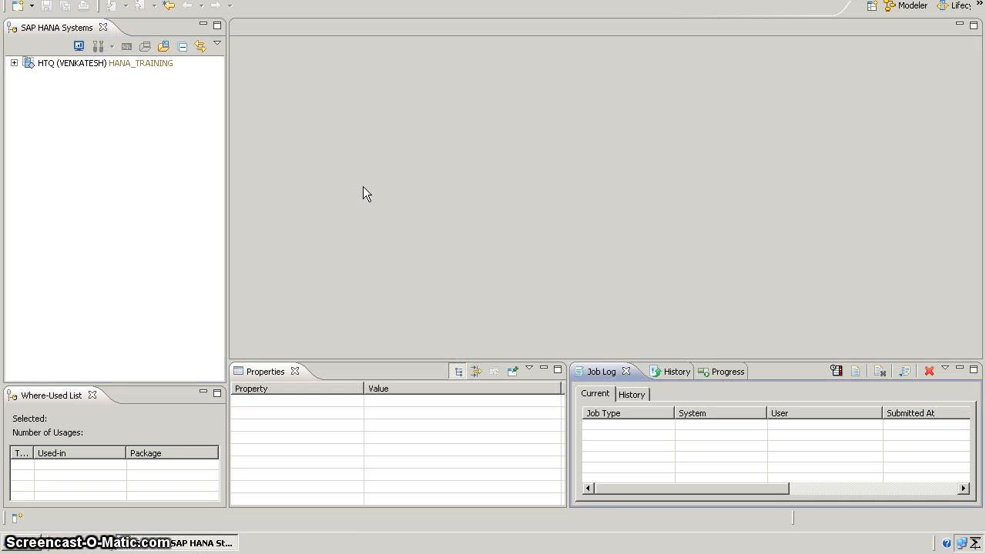
Open the AT_PRODUCTS attribute view from the hana-elearning package of the HTQ system
left_click(14, 63)
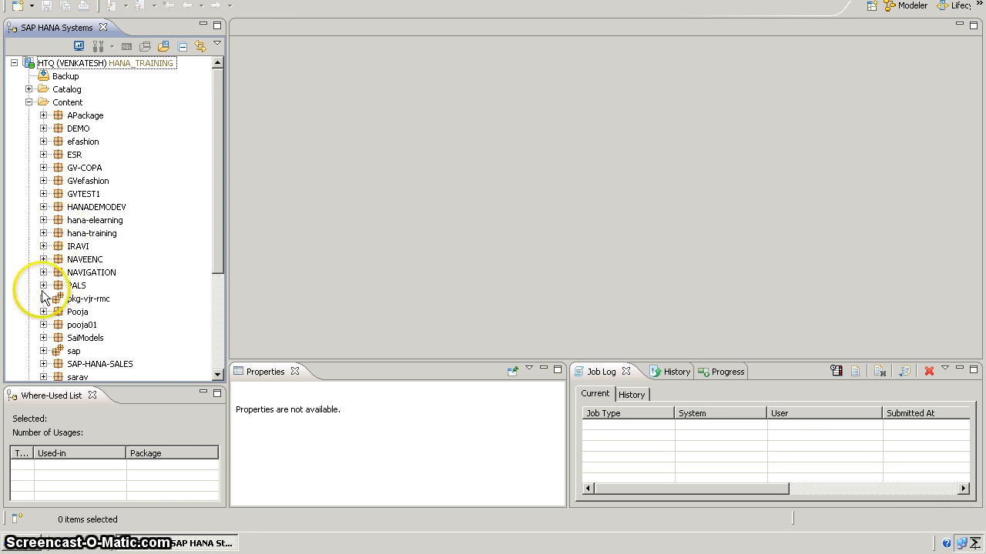
left_click(43, 220)
left_click(58, 234)
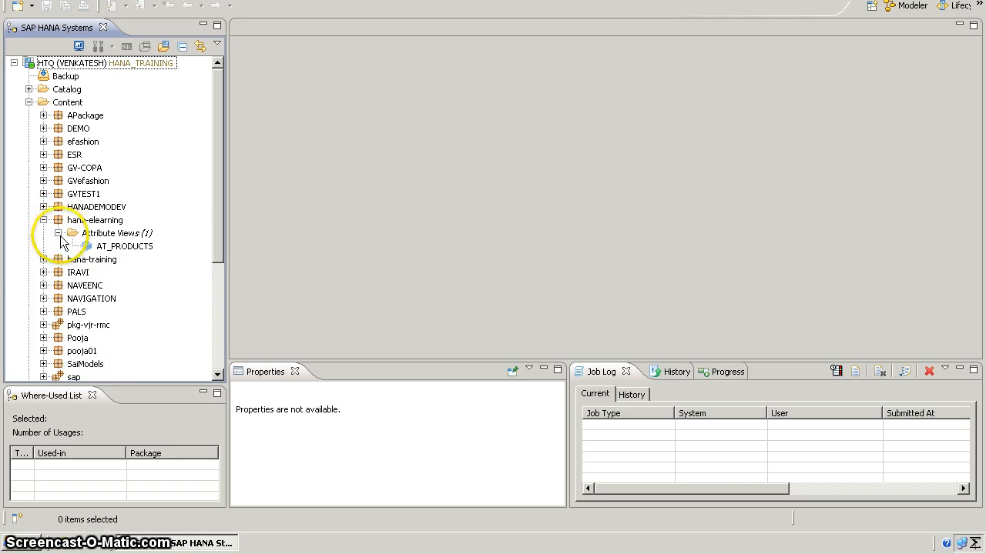
double_click(126, 246)
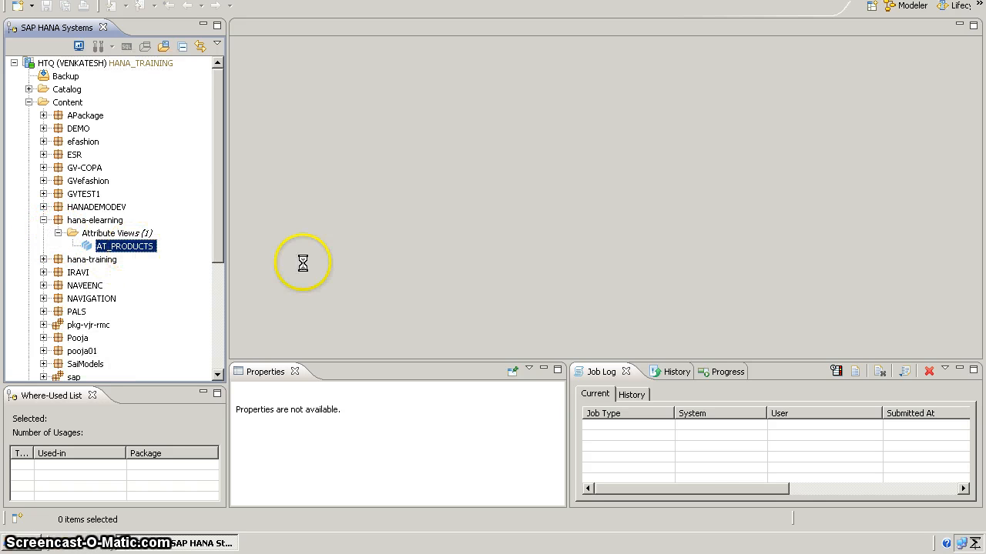
left_click(365, 258)
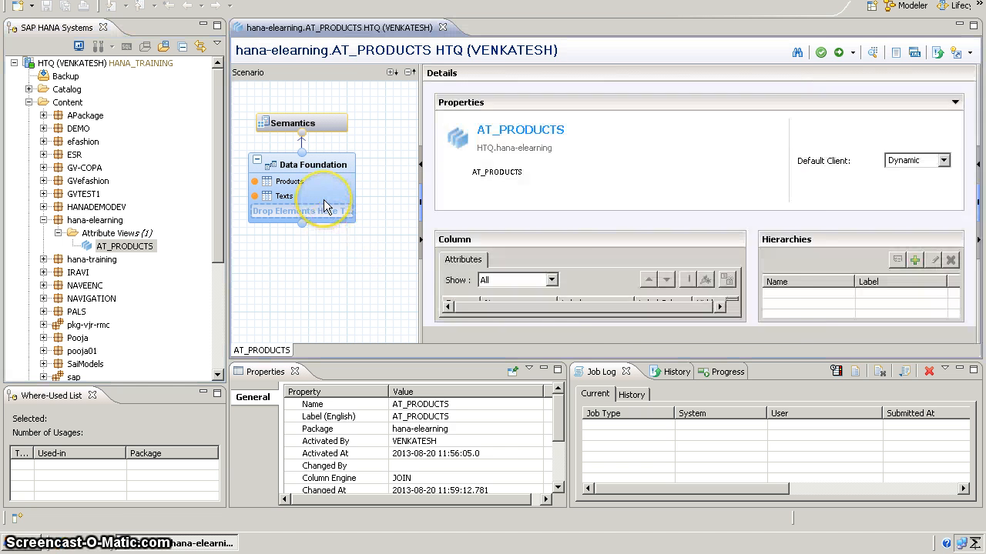
Examine the AT_PRODUCTS Data Foundation, including the join between the Products and Texts tables
left_click(324, 200)
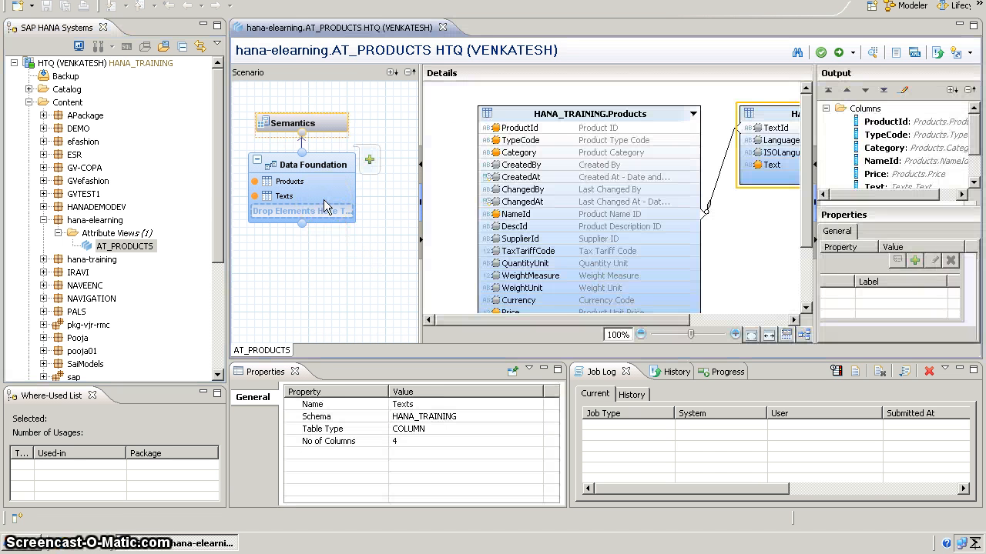
left_click(461, 163)
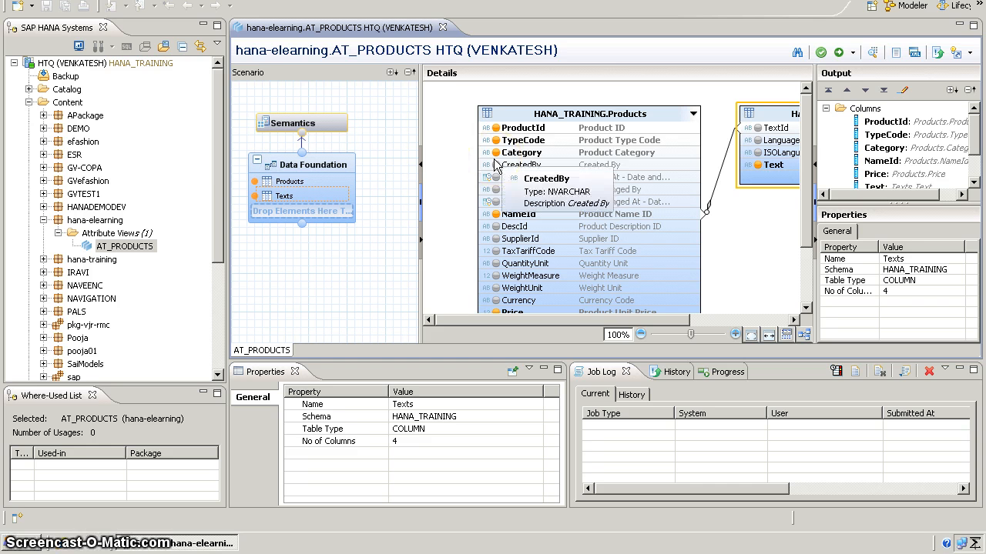
left_click(453, 181)
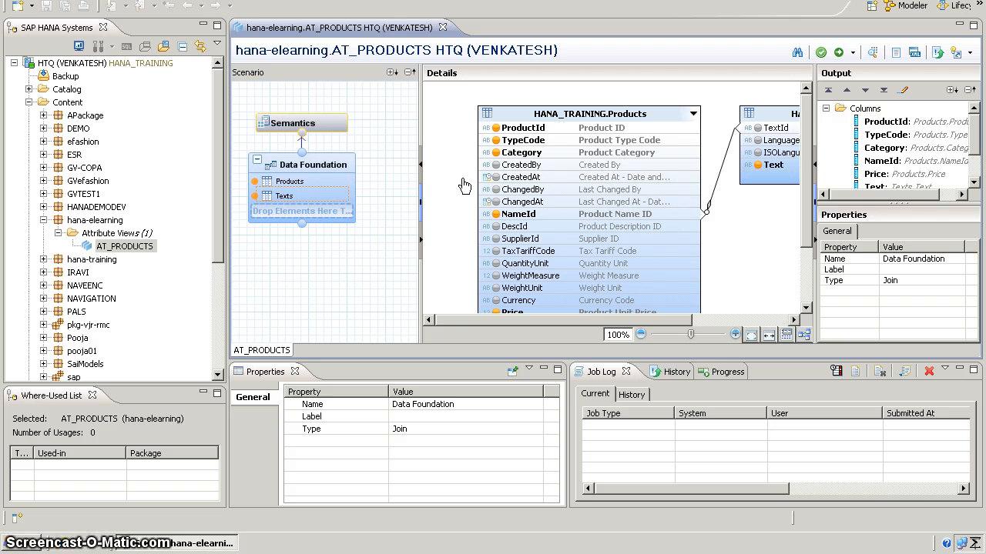
Start a new attribute view in the hana-elearning package with the name and description AT_PRODUCTS_TIME
right_click(105, 222)
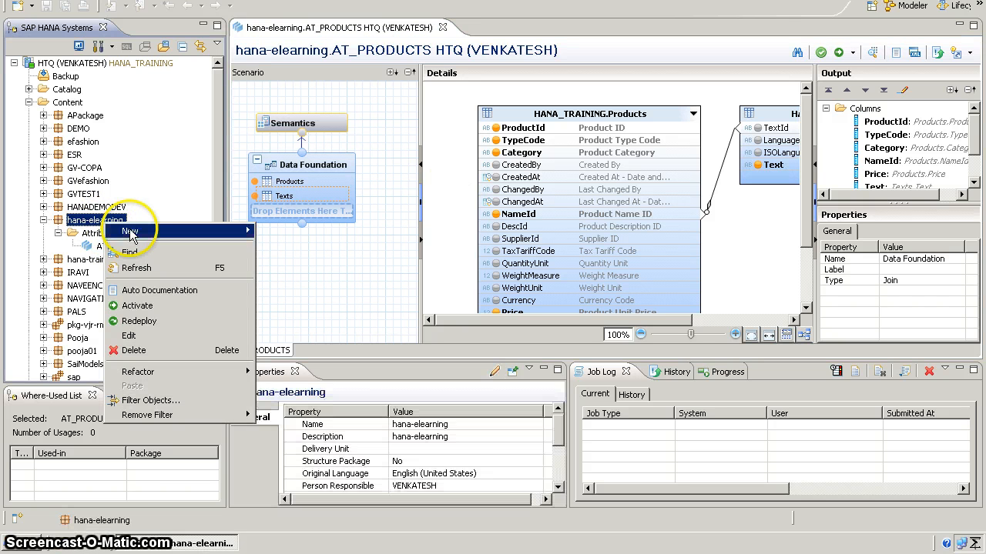
mouse_move(129, 231)
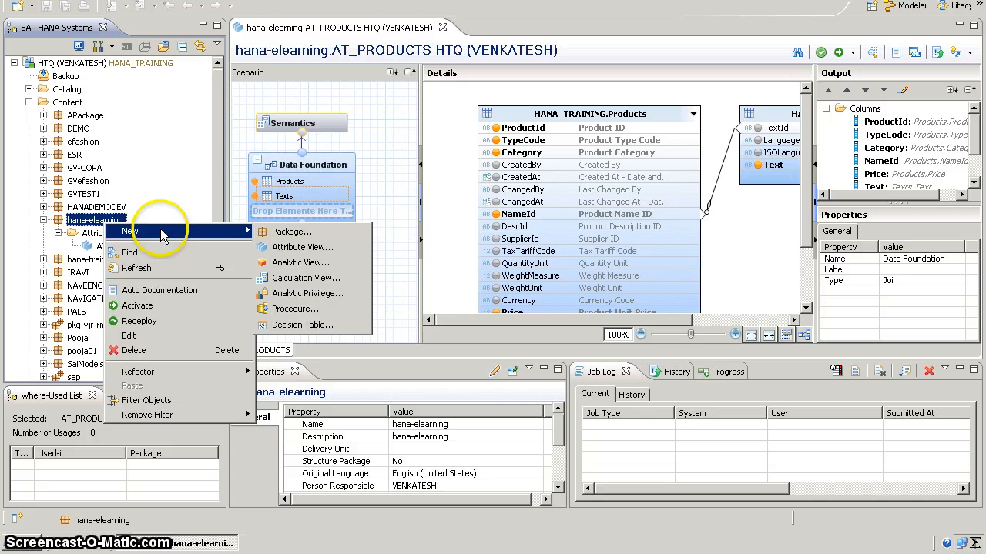
left_click(288, 248)
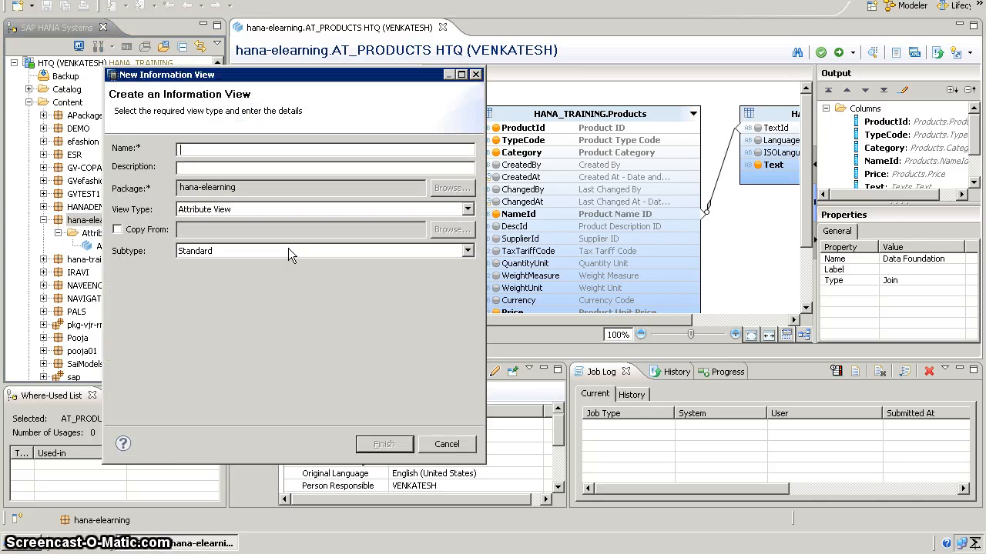
type("AT_PR")
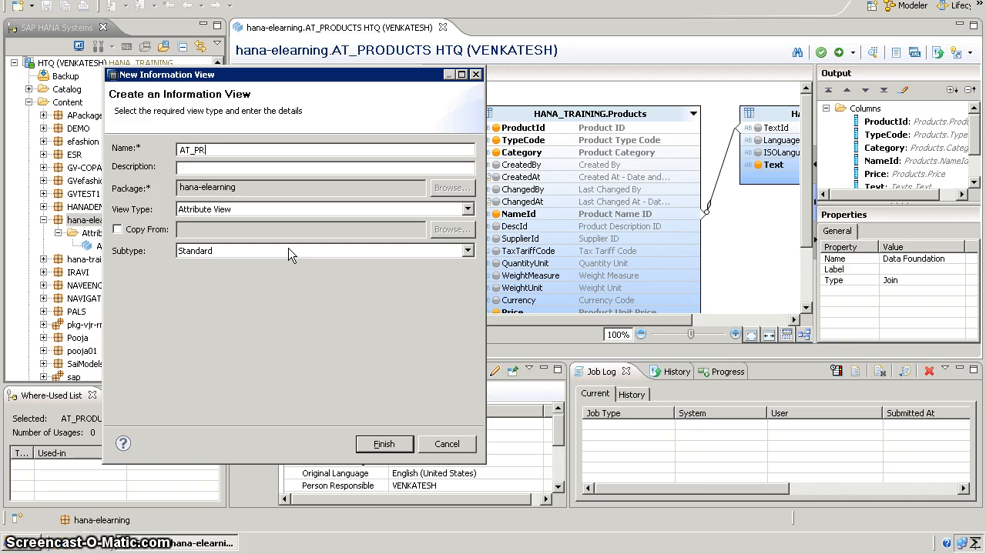
type("ODUCTS")
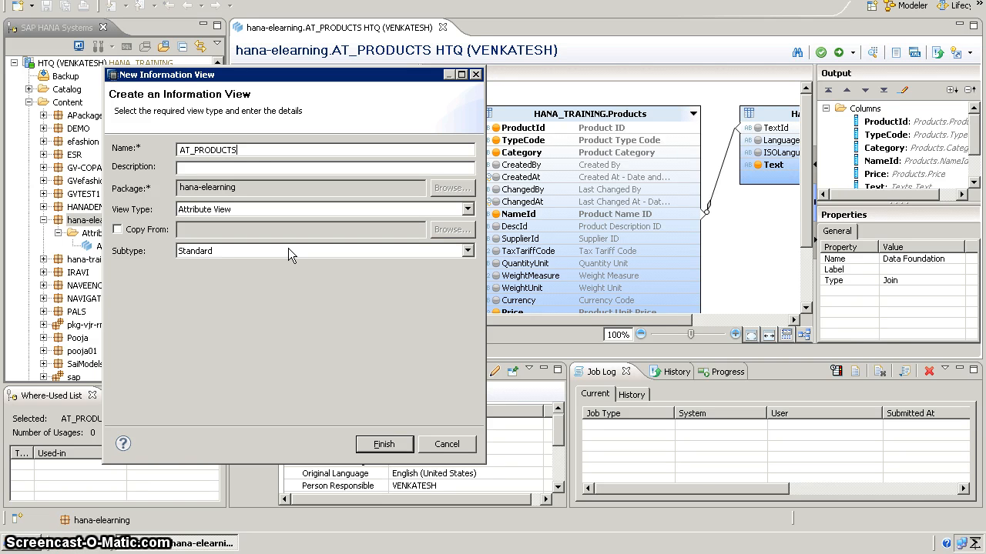
type("_TIME")
key("Tab")
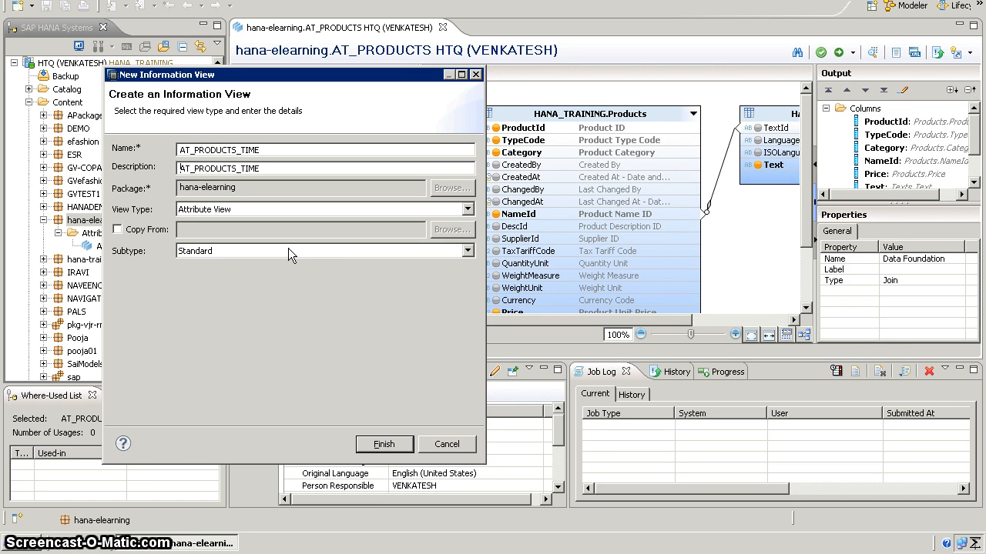
Set the new attribute view's subtype to Time, without copying from an existing view
left_click(141, 231)
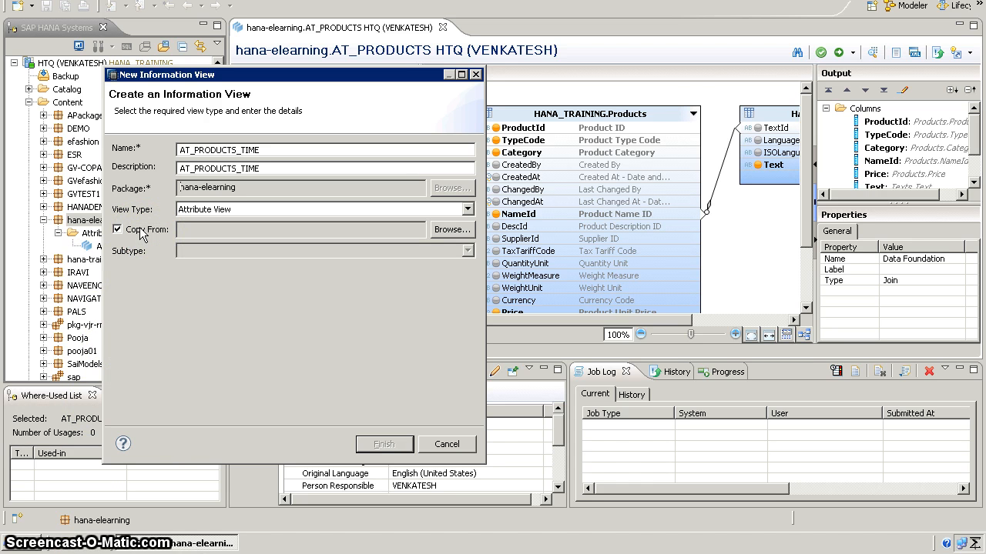
left_click(141, 231)
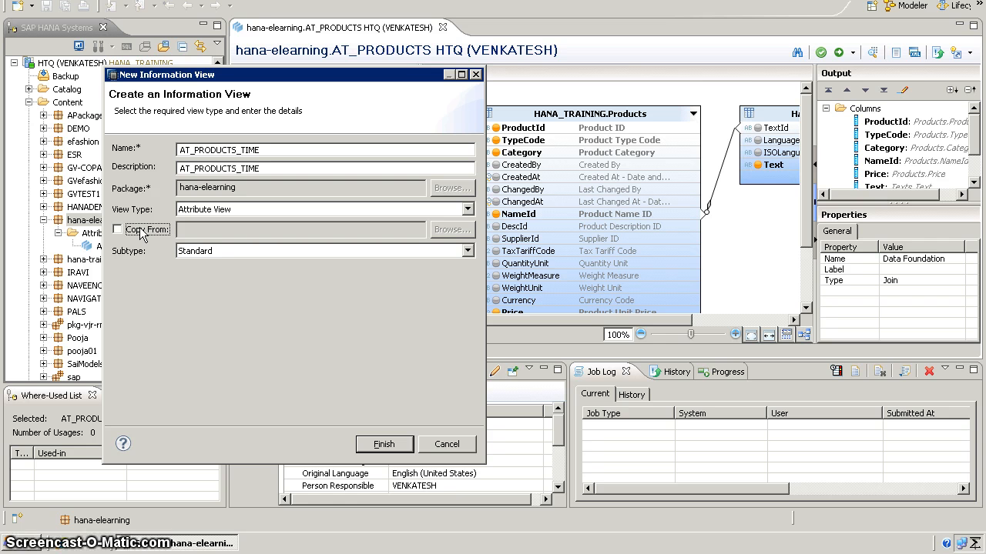
left_click(245, 249)
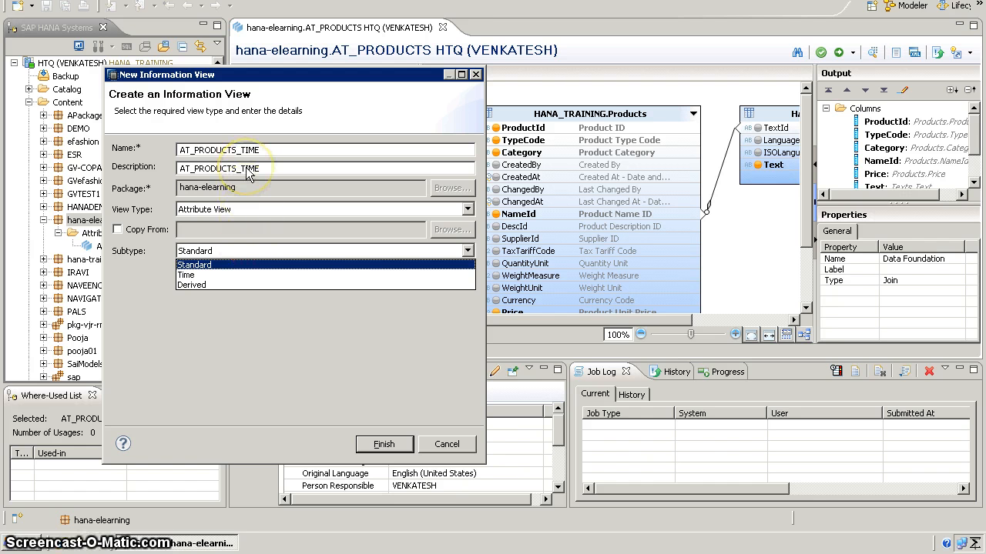
left_click(222, 276)
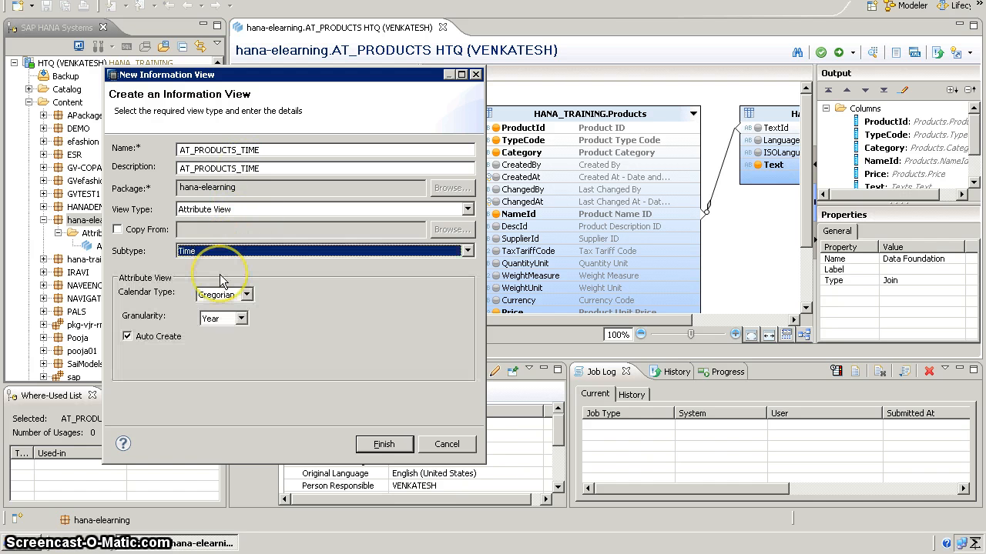
left_click(155, 342)
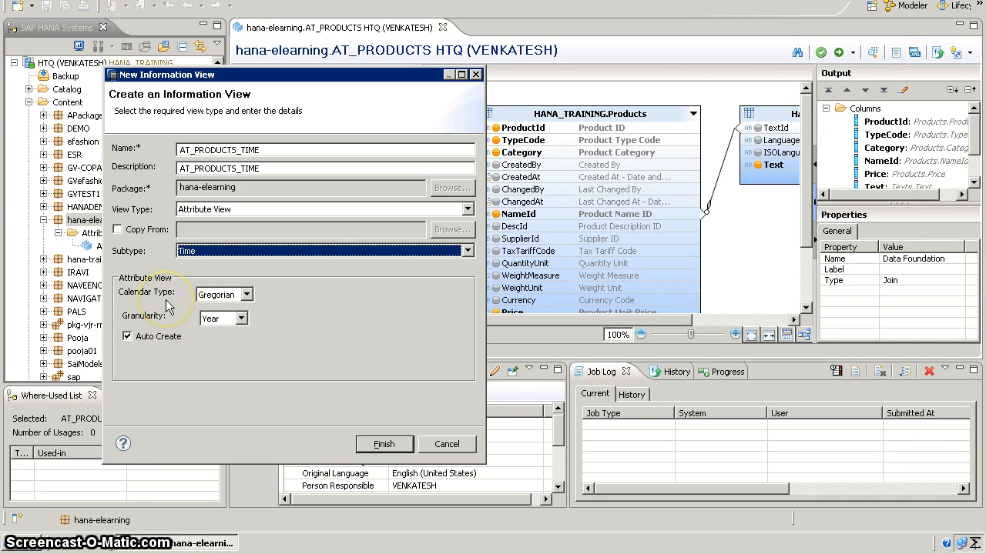
Create the time view with the Gregorian calendar type, Date granularity and Auto Create turned off
left_click(247, 295)
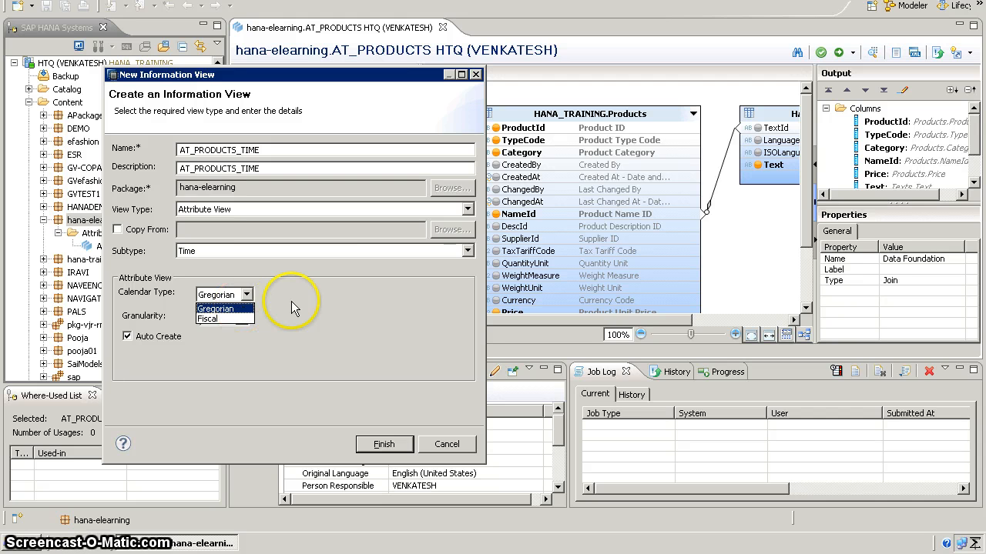
left_click(237, 308)
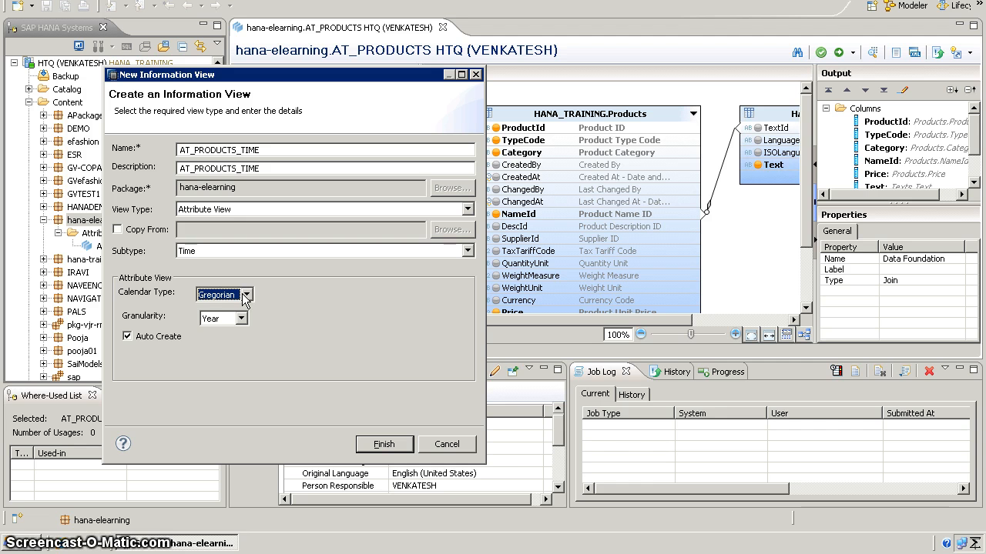
left_click(241, 318)
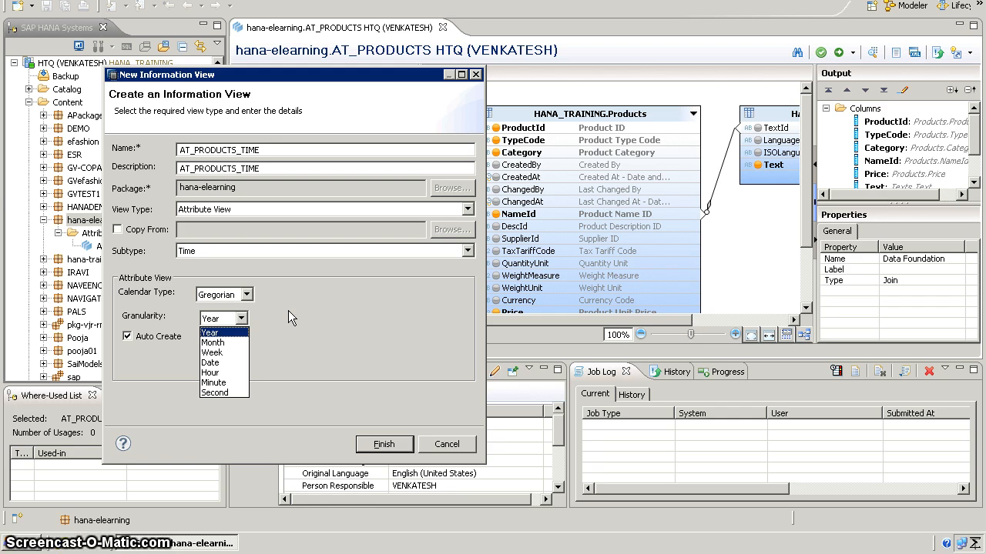
left_click(225, 362)
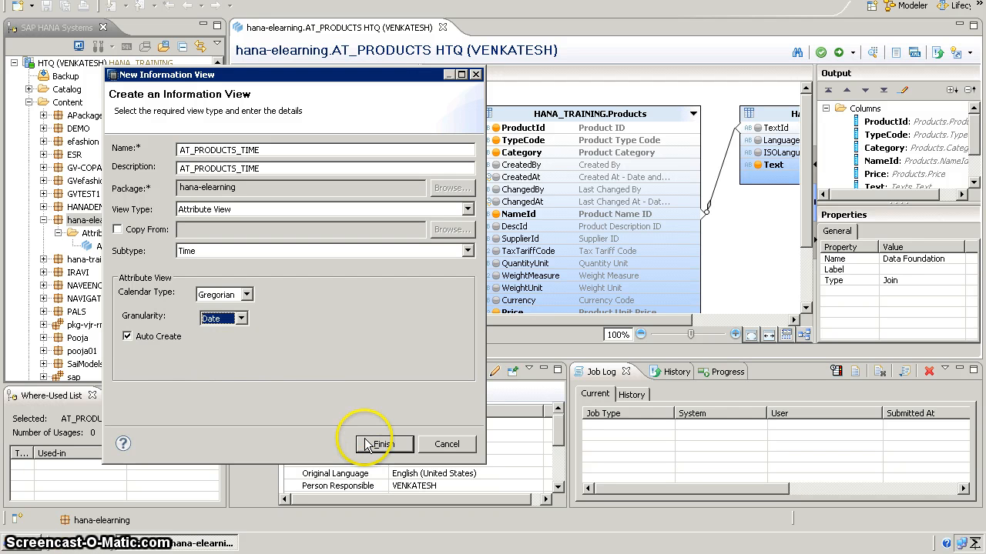
left_click(143, 343)
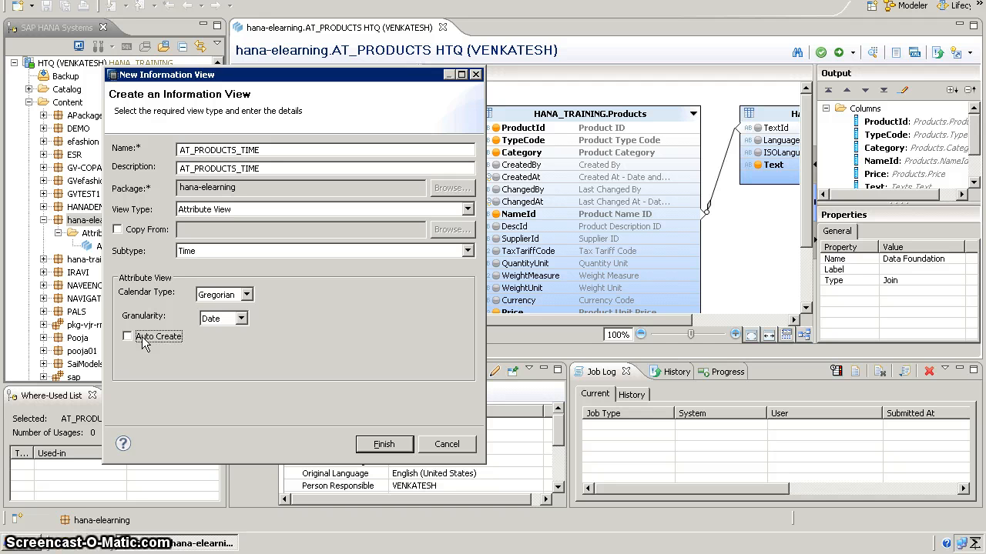
left_click(382, 446)
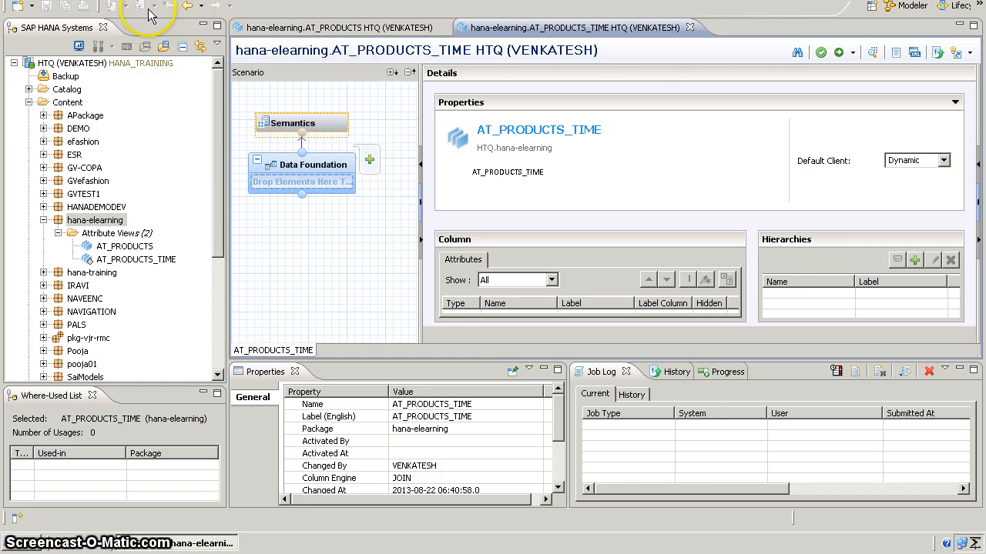
left_click(215, 242)
scroll(215, 247, "down", 2)
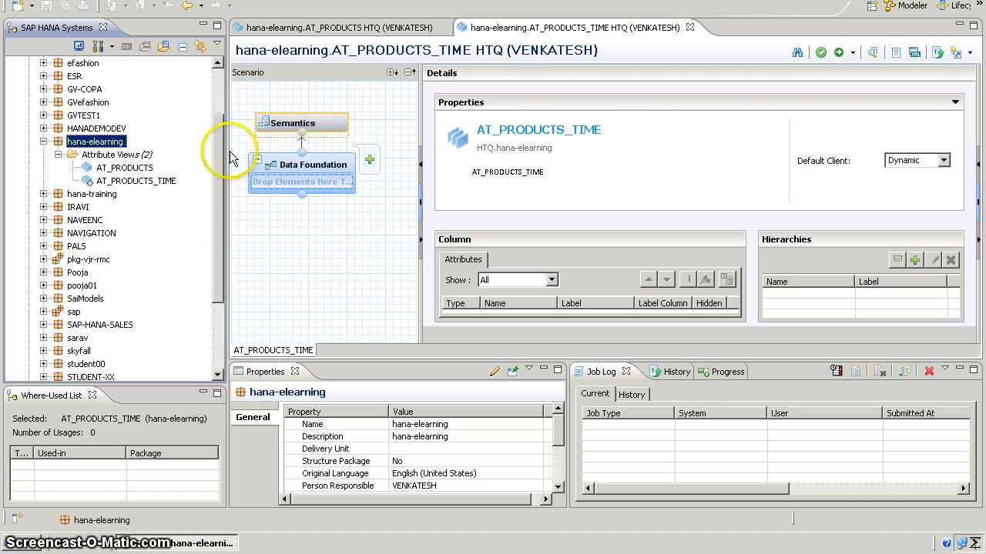
scroll(212, 100, "up", 2)
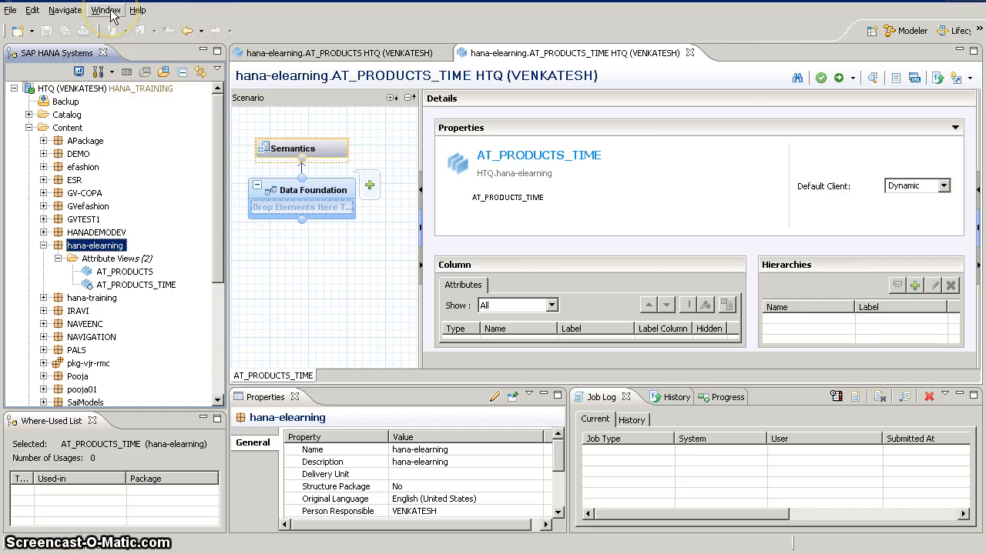
Open the Modeler's Quick Launch page for the HTQ system
left_click(106, 10)
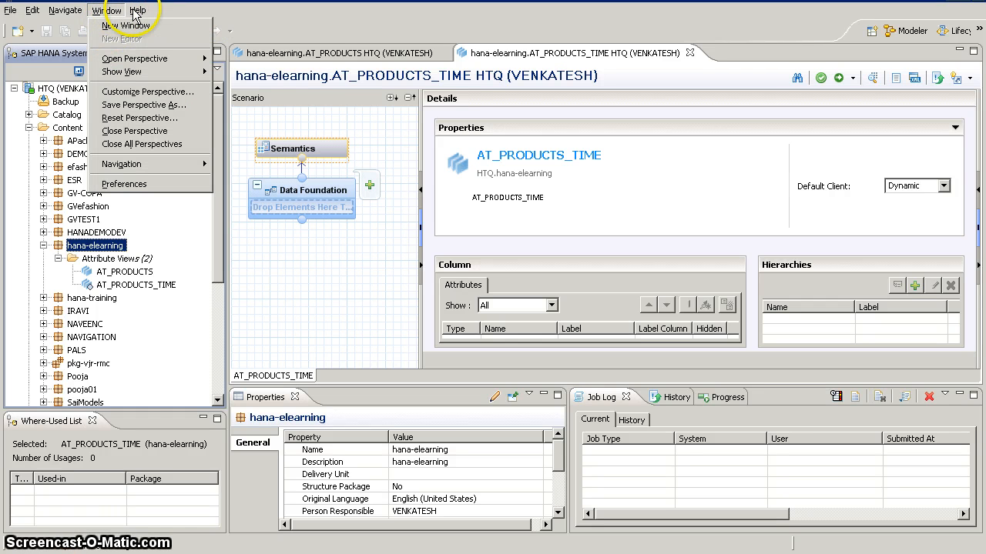
mouse_move(138, 12)
left_click(145, 108)
left_click(137, 10)
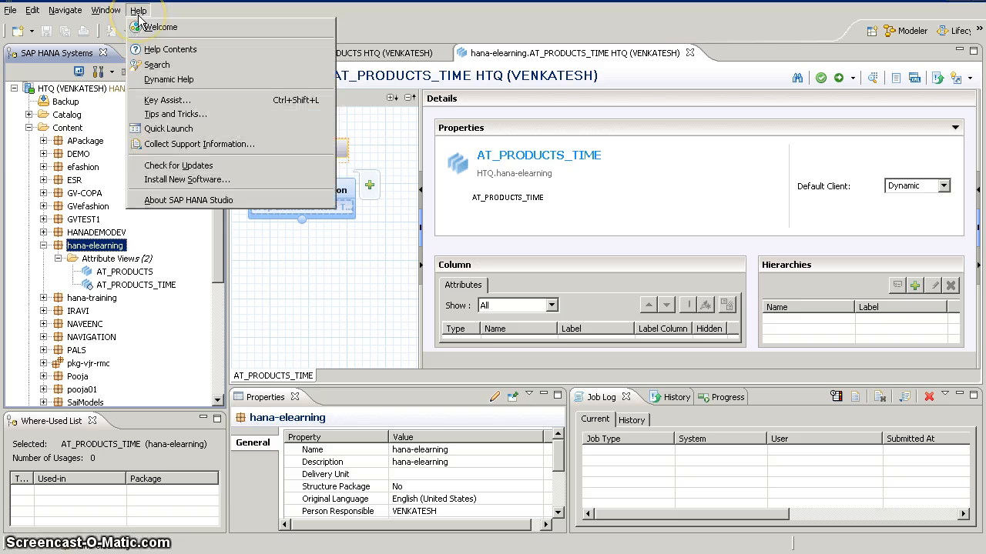
left_click(164, 137)
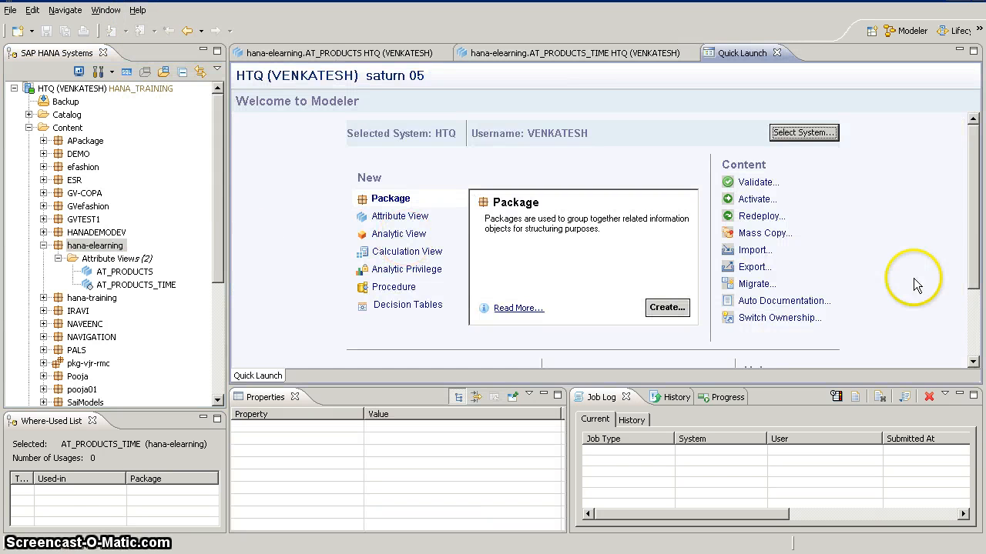
View the Generate Time Data options on the Quick Launch page and close them without generating anything
left_click_drag(976, 250, 976, 311)
left_click(586, 298)
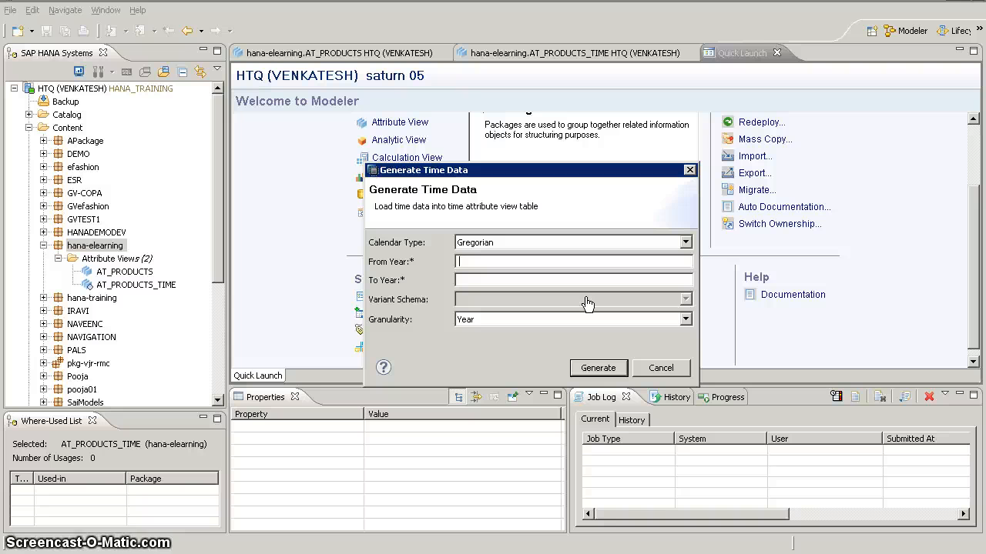
left_click(656, 368)
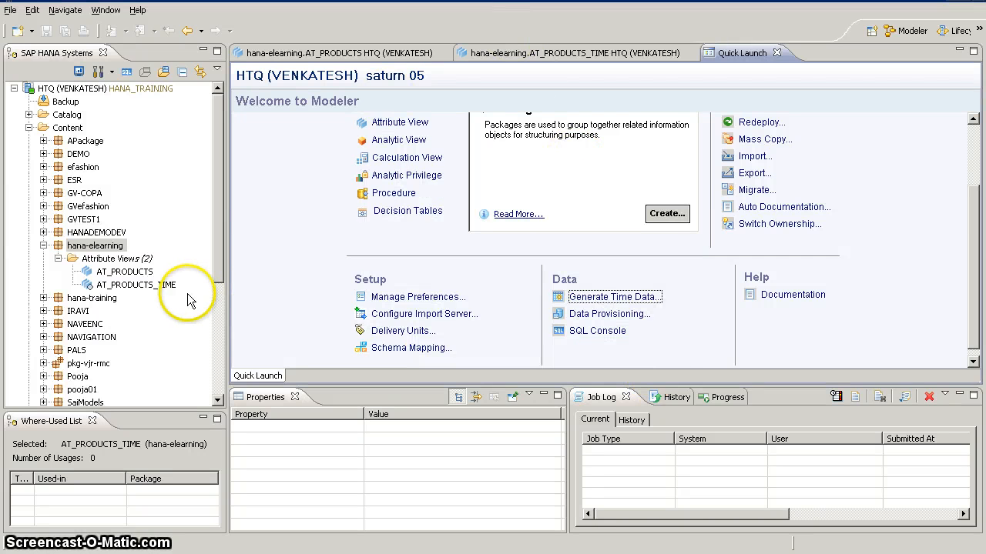
Expand the catalog down to the list of tables in the HANA_TRAINING schema
left_click(43, 154)
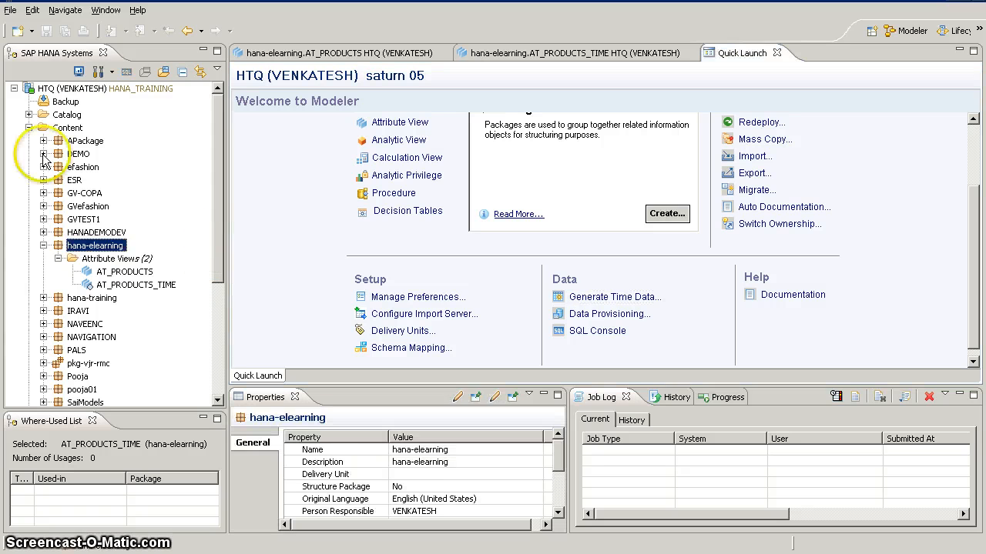
left_click(29, 113)
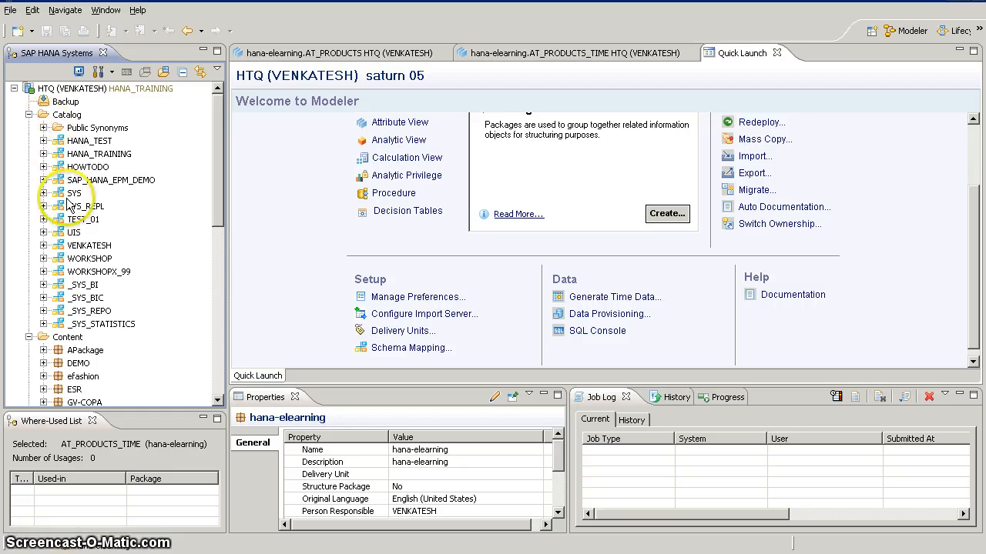
left_click(43, 154)
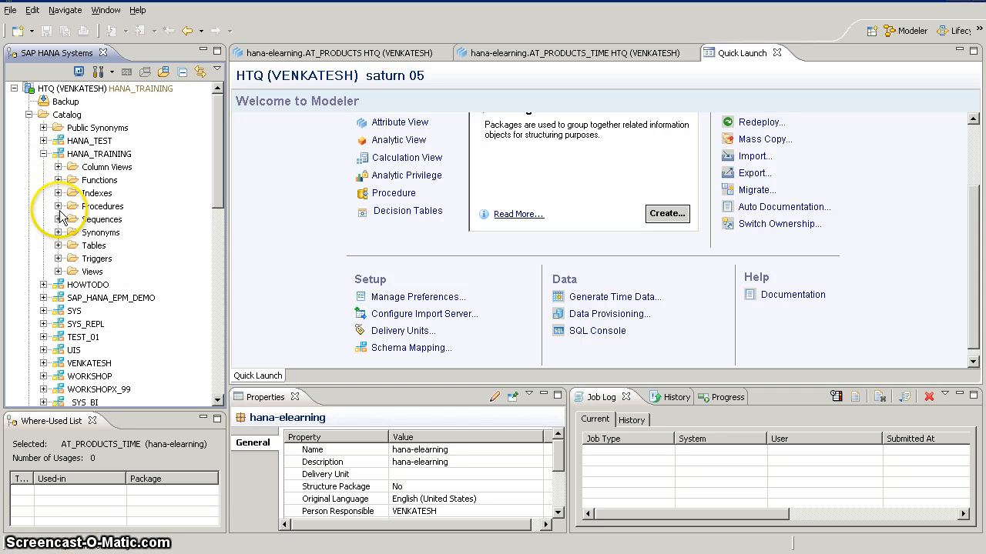
left_click(58, 245)
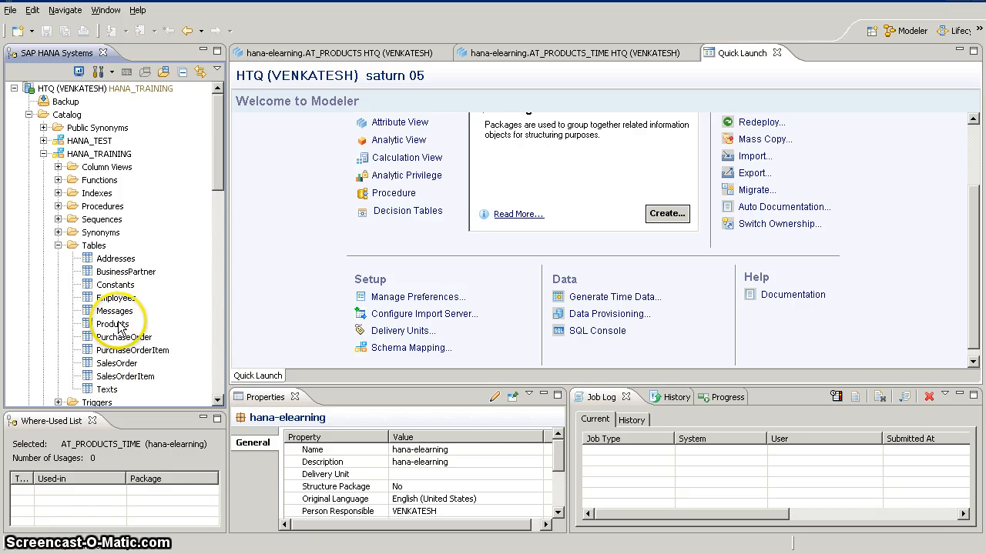
Preview the data of the HANA_TRAINING Products table, look through its CreatedAt dates, and close the preview
right_click(117, 324)
left_click(150, 392)
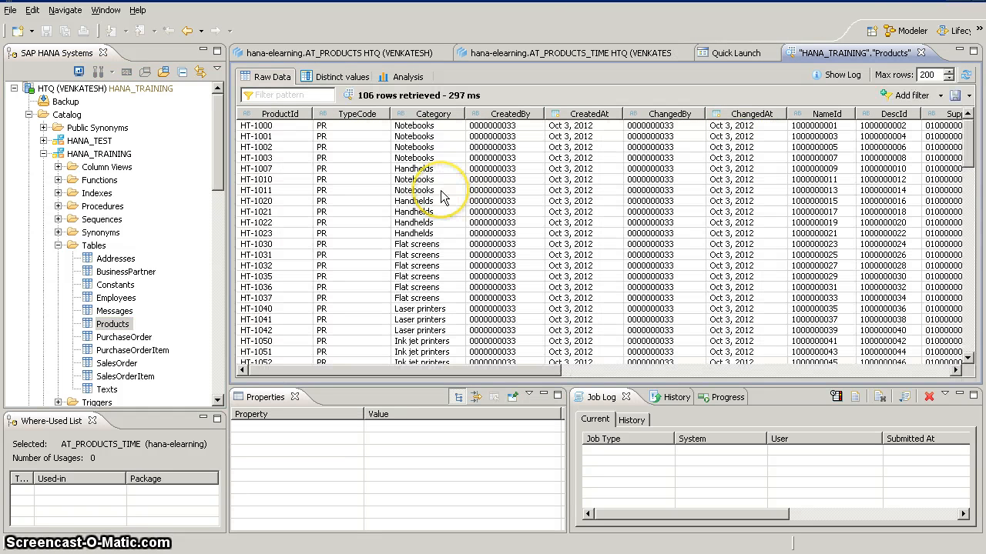
left_click(603, 127)
left_click(608, 170)
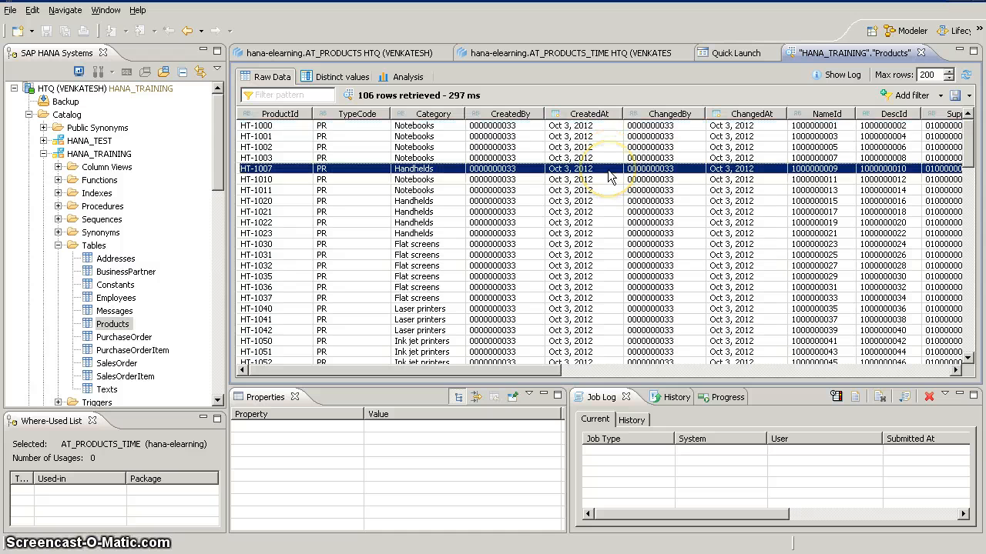
scroll(612, 182, "down", 2)
scroll(612, 183, "down", 3)
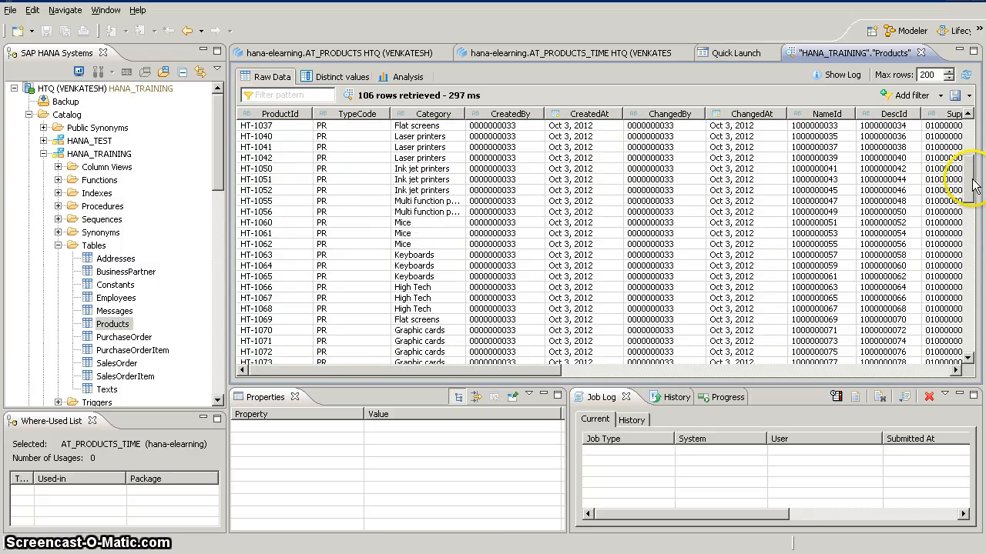
scroll(967, 269, "down", 10)
left_click_drag(963, 317, 944, 94)
left_click(921, 54)
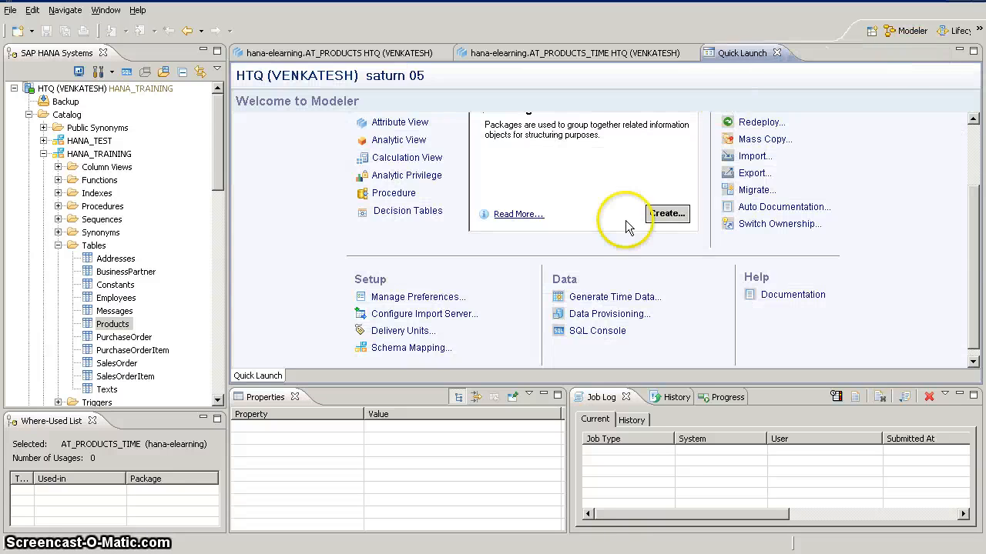
Start generating time data with the Gregorian calendar type, from year 2010 to year 2013
left_click(596, 298)
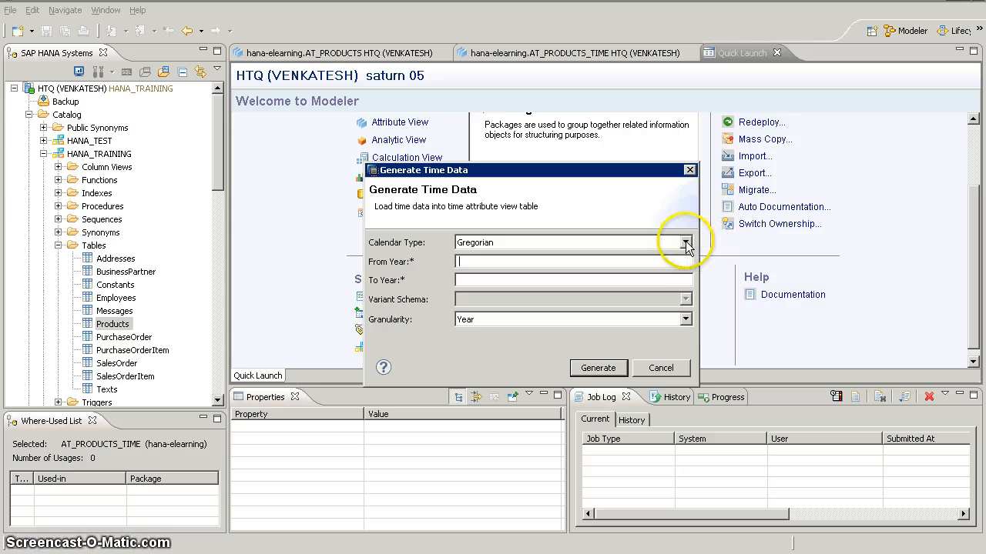
left_click(684, 242)
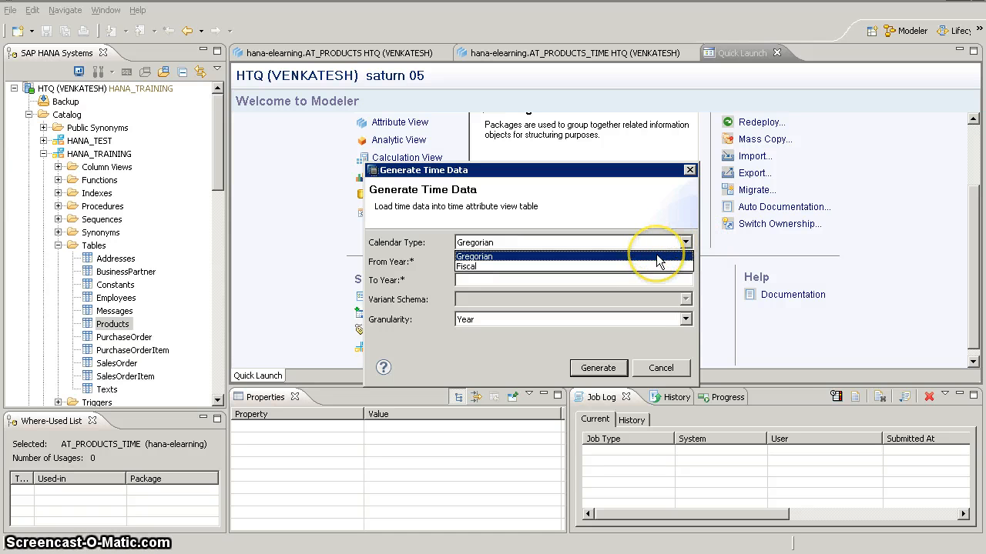
left_click(656, 257)
left_click(631, 262)
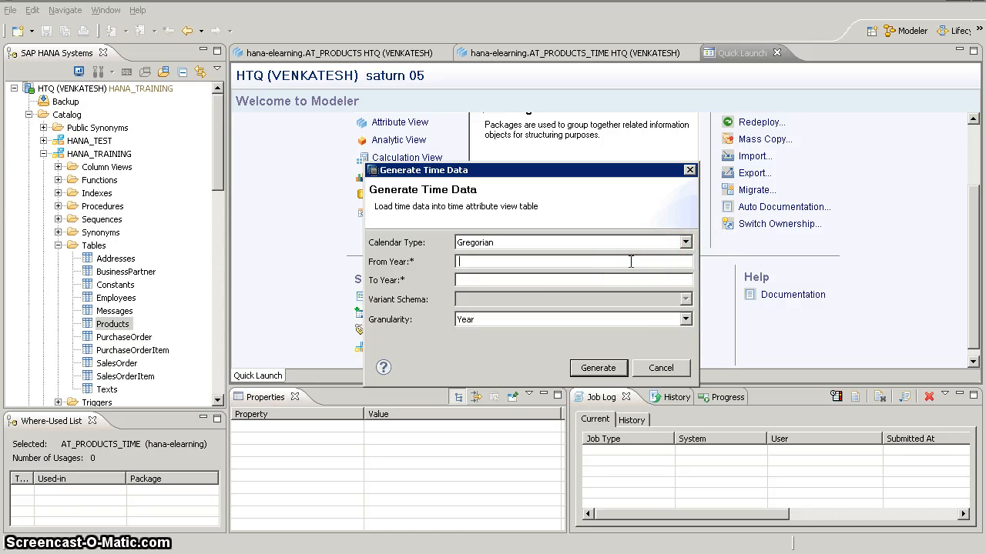
type("2013")
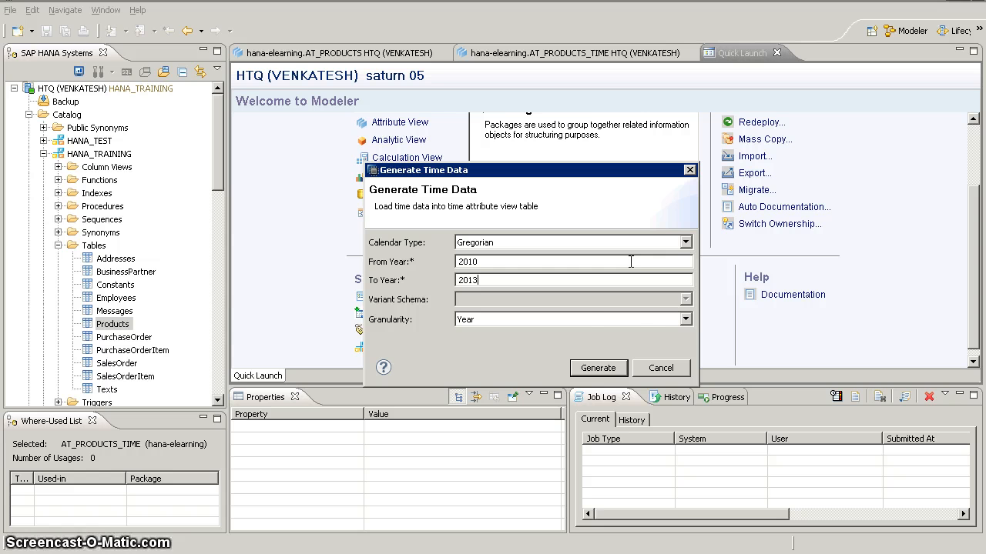
Set the granularity to Day and the first day of the week to Monday, generate the time data, and check the job status
left_click(683, 319)
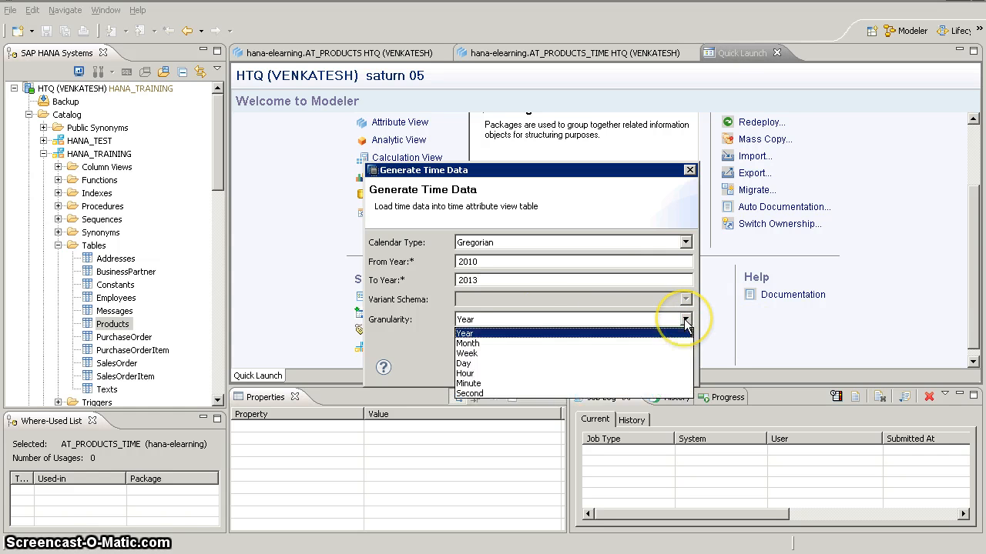
left_click(498, 362)
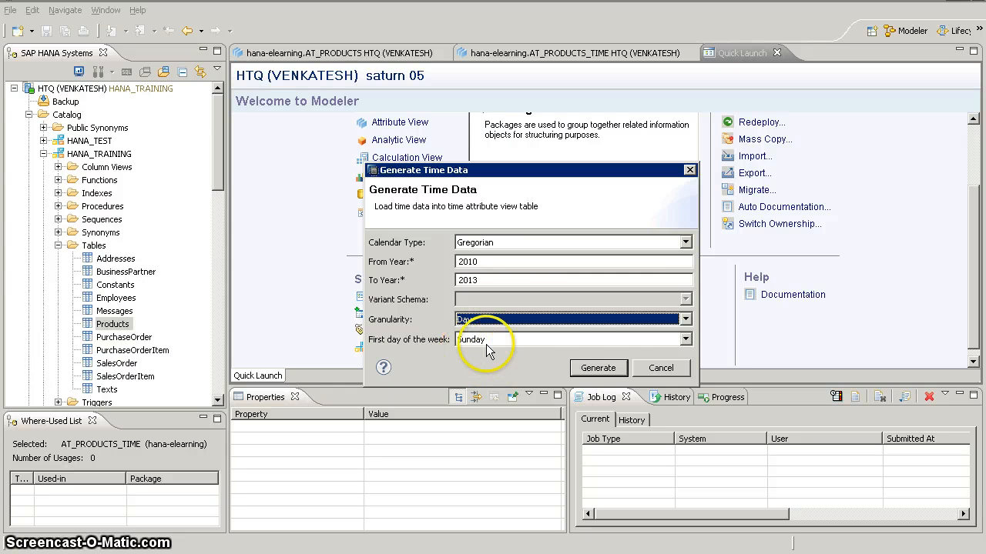
left_click(685, 340)
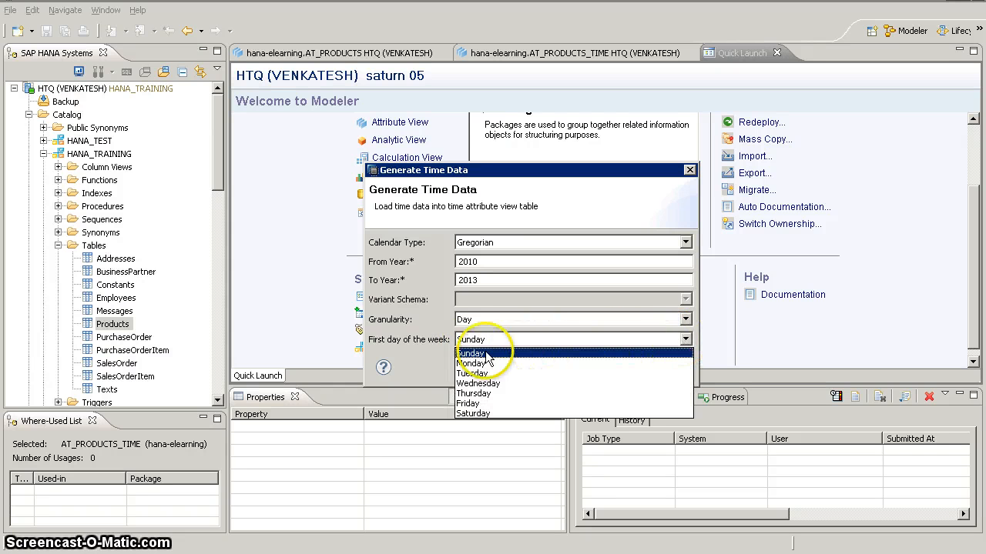
left_click(471, 364)
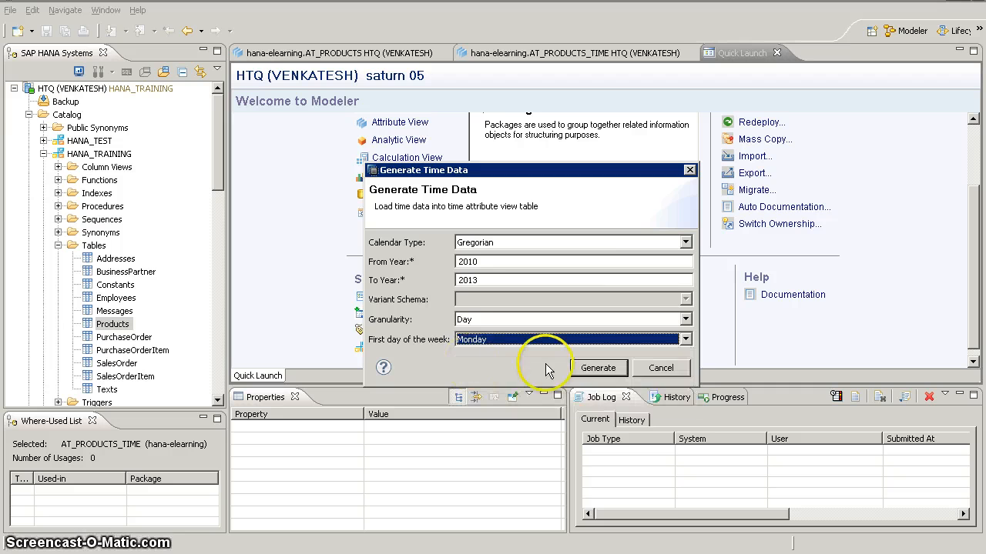
left_click(597, 368)
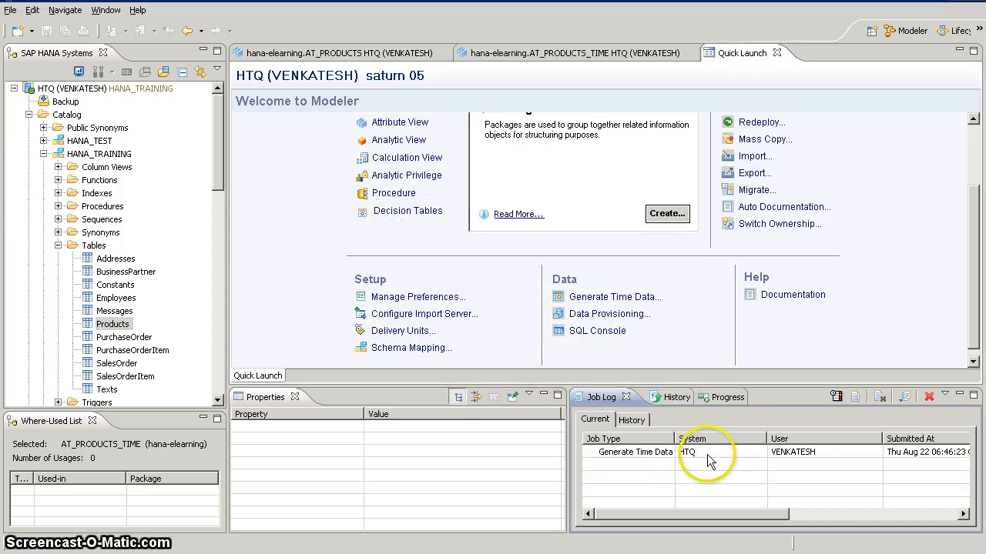
left_click_drag(755, 517, 872, 516)
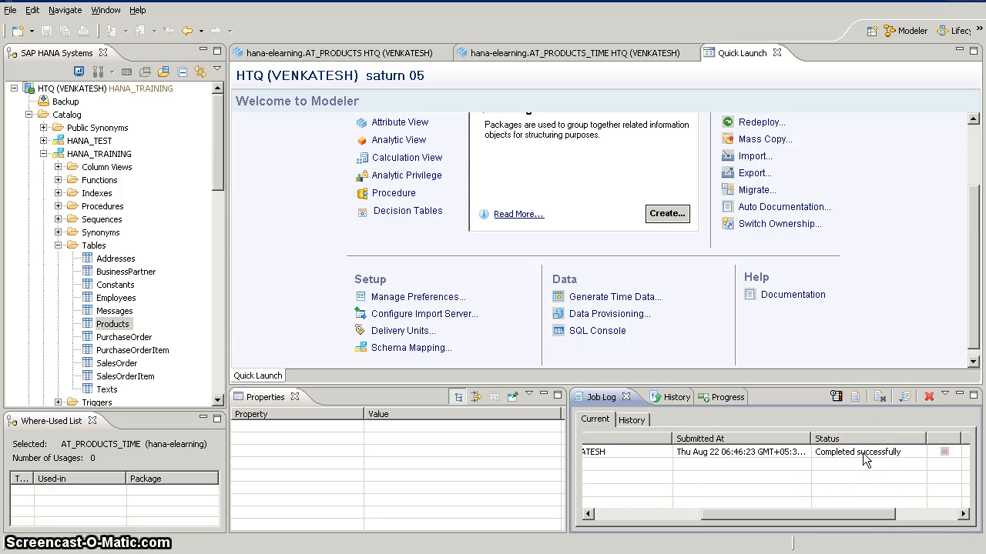
left_click(577, 295)
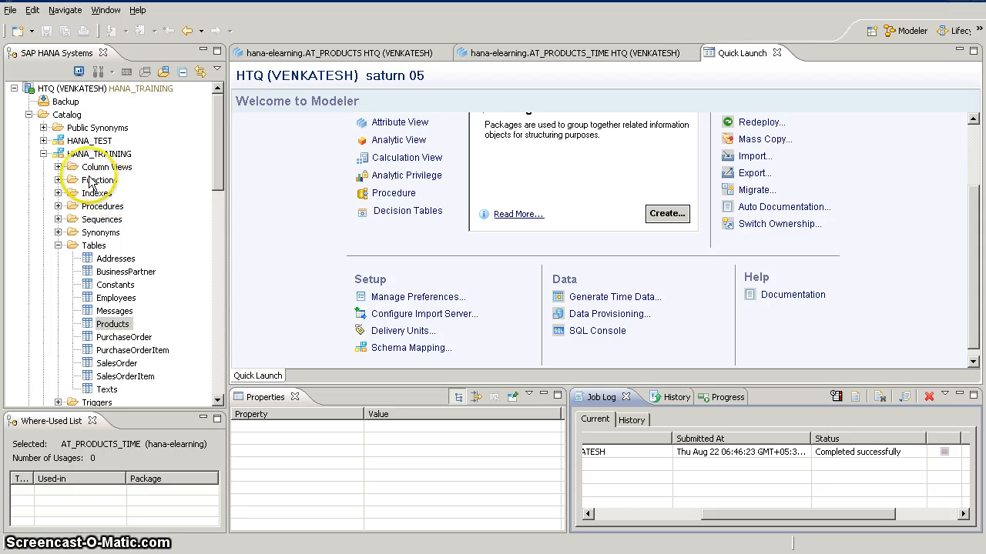
Collapse the HANA_TRAINING schema and expand the _SYS_BI schema down to its time dimension tables
left_click(49, 156)
left_click(44, 154)
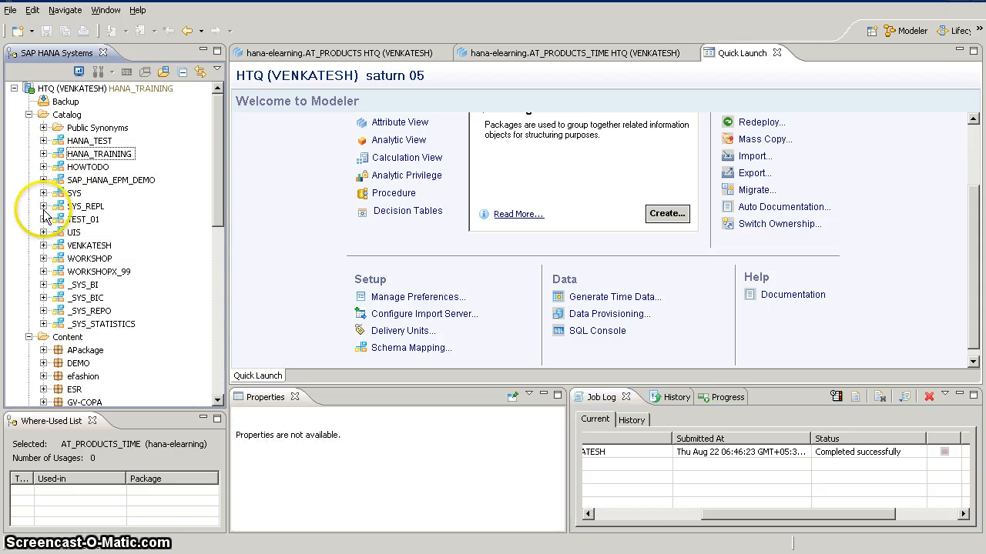
left_click(43, 285)
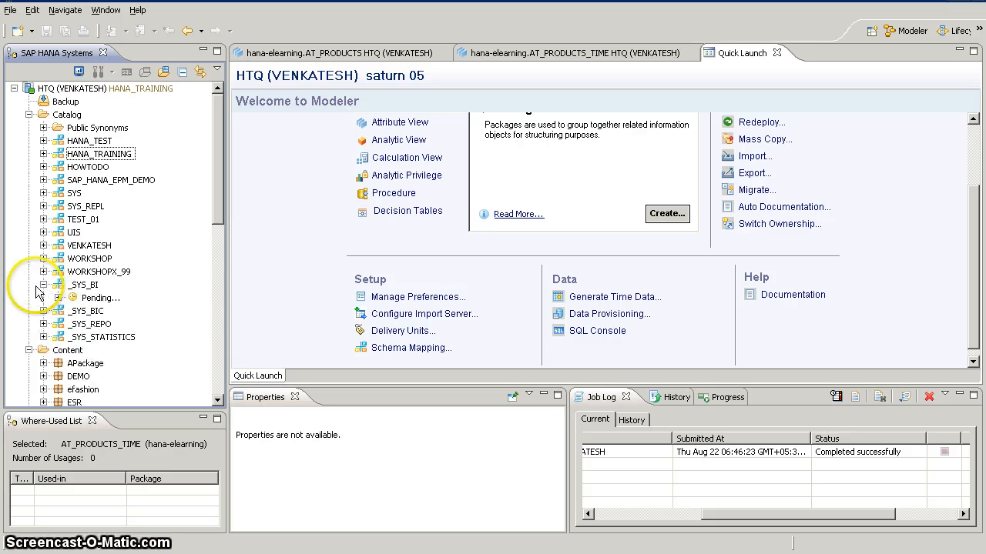
scroll(36, 286, "down", 2)
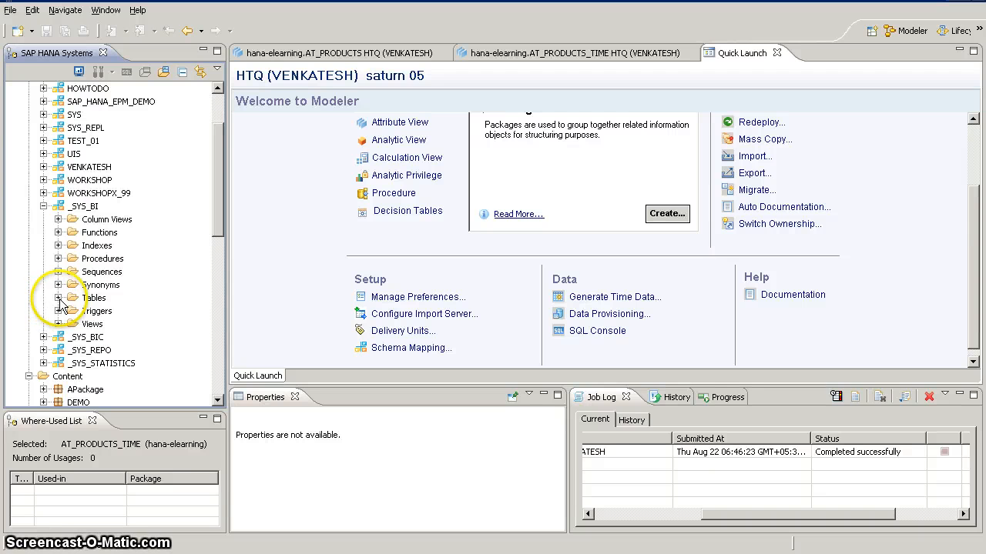
left_click(58, 298)
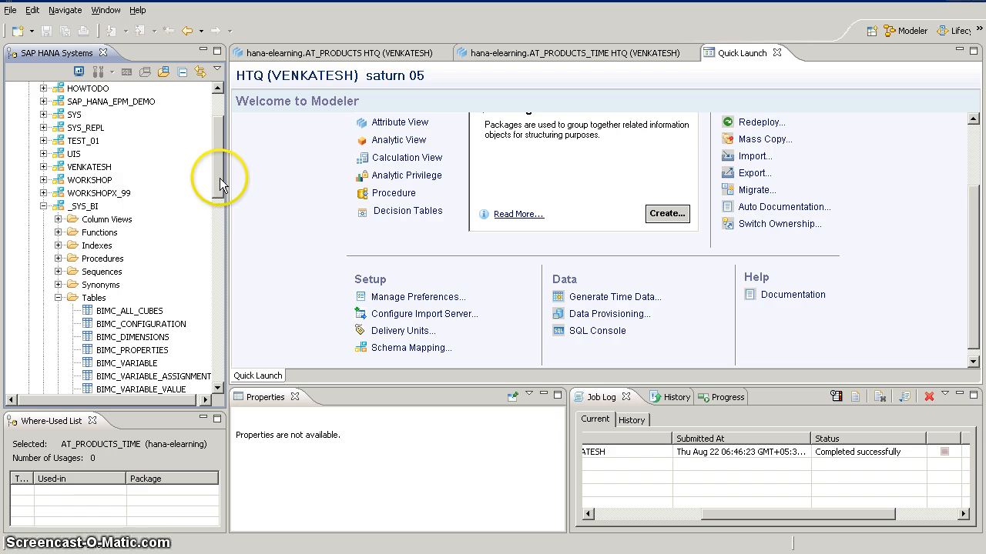
scroll(220, 207, "down", 4)
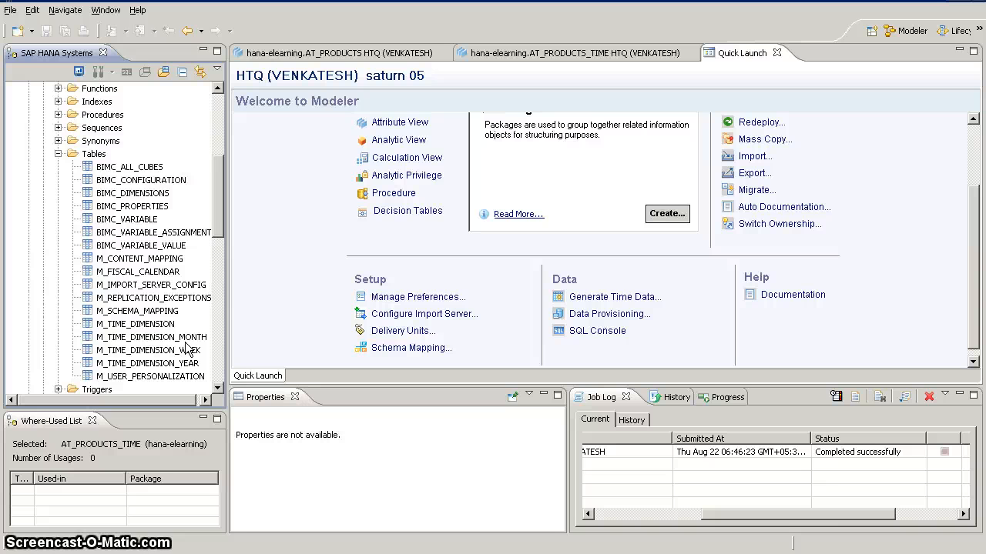
Preview the M_TIME_DIMENSION data, examine the distinct DAY and DATE_SAP values, sort DATE_SAP in both directions, and close the preview
right_click(144, 328)
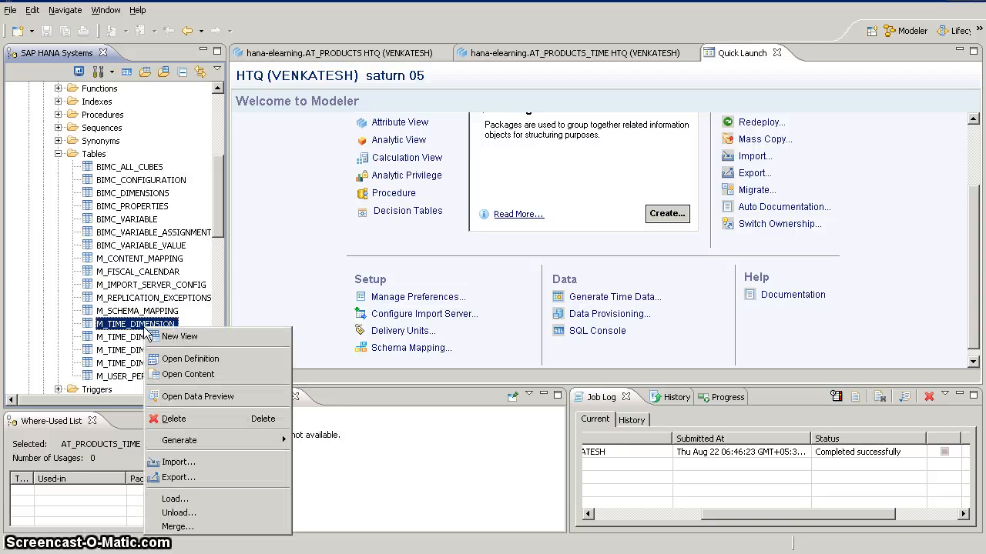
left_click(193, 397)
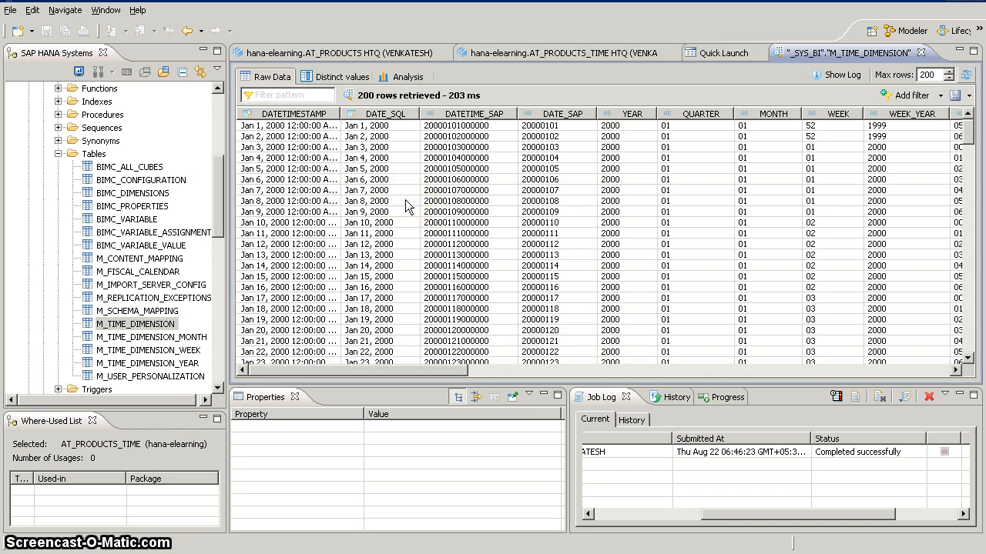
left_click(343, 77)
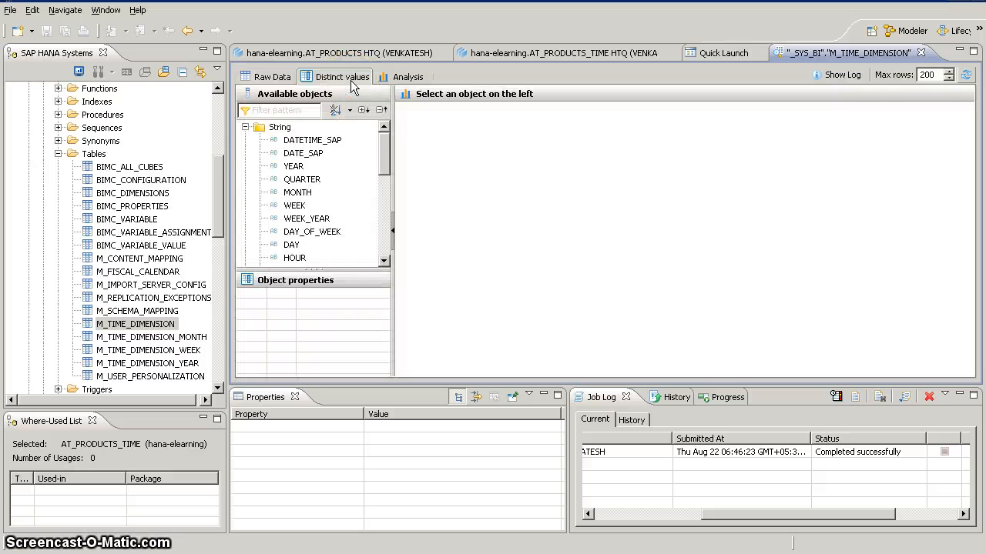
left_click(295, 245)
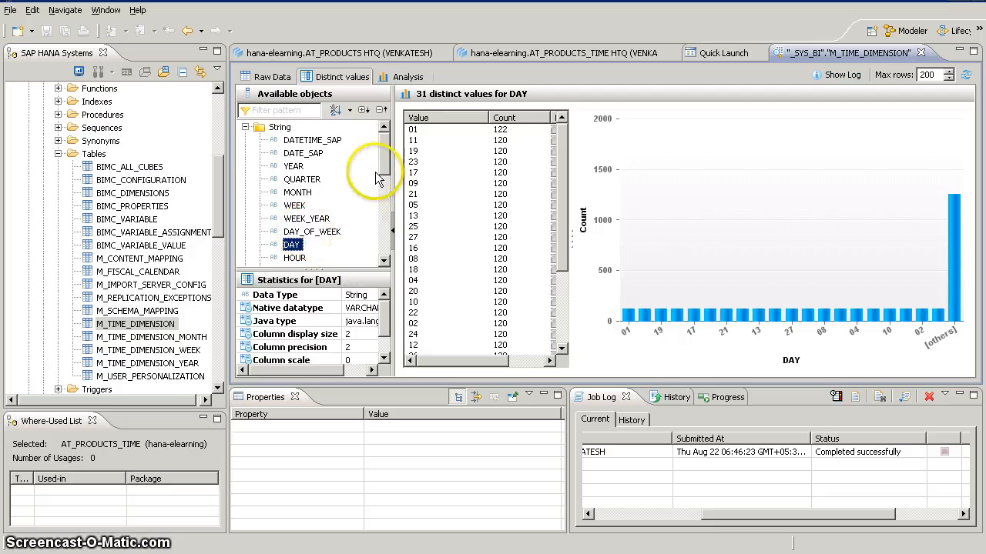
left_click(318, 156)
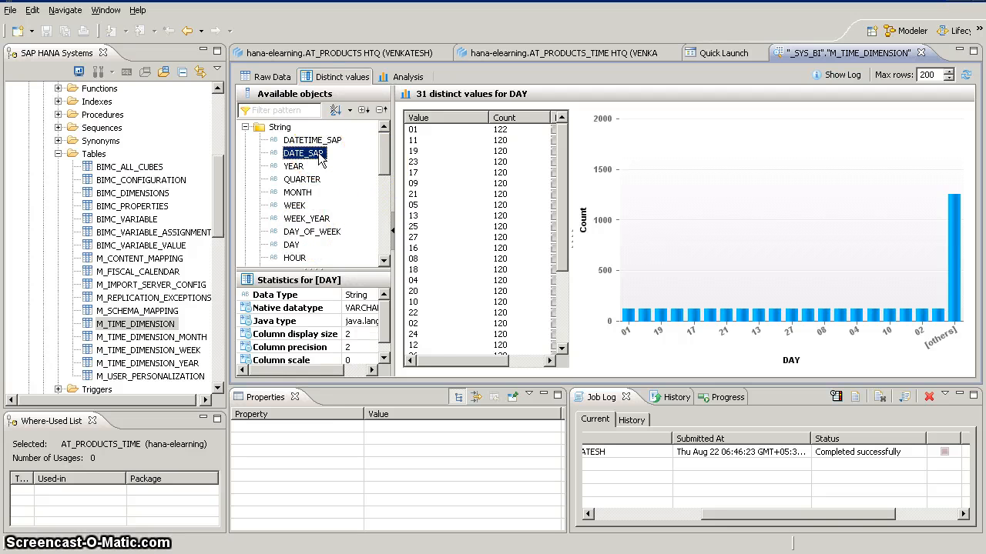
left_click(428, 117)
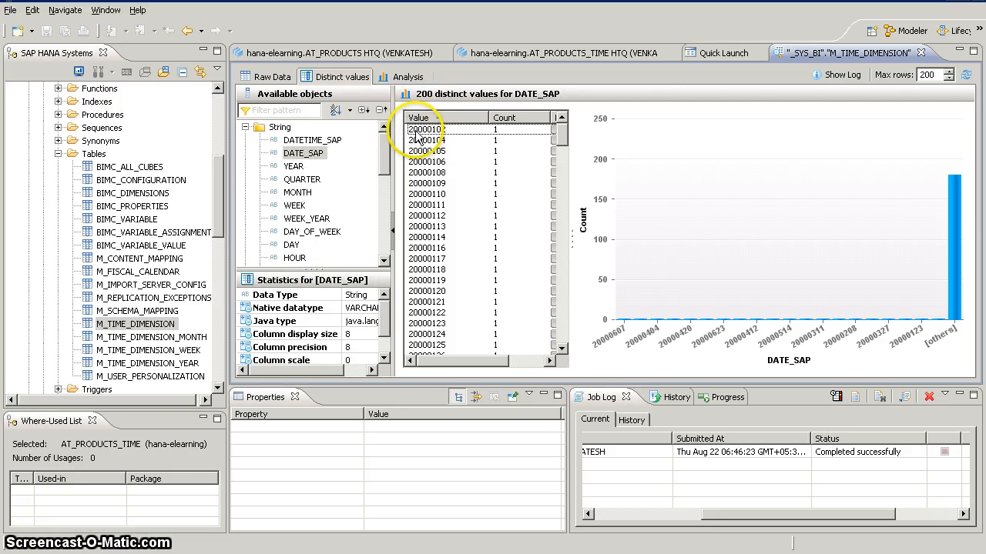
left_click(433, 118)
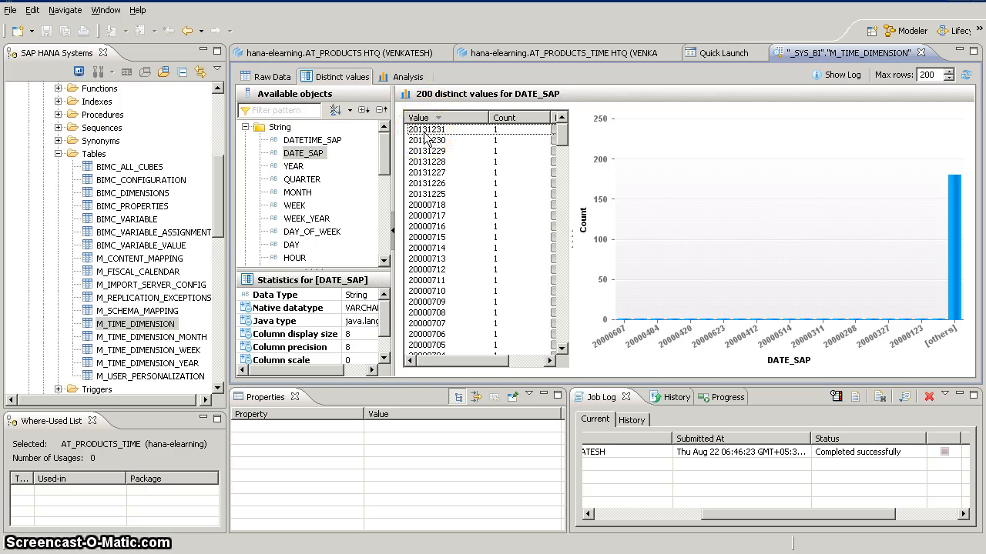
left_click(921, 53)
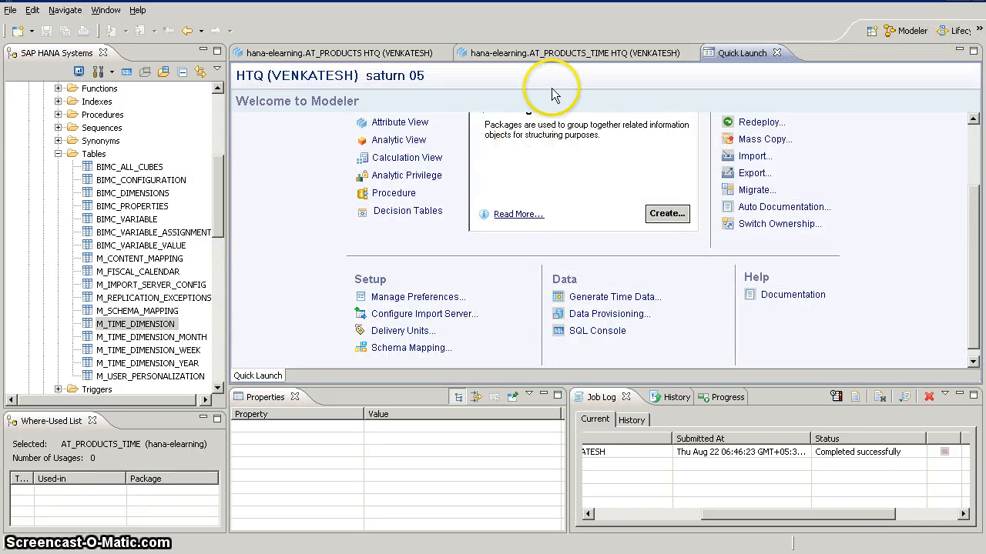
Add the _SYS_BI M_TIME_DIMENSION and HANA_TRAINING Products tables to the Data Foundation of AT_PRODUCTS_TIME and widen the Details area
left_click(565, 54)
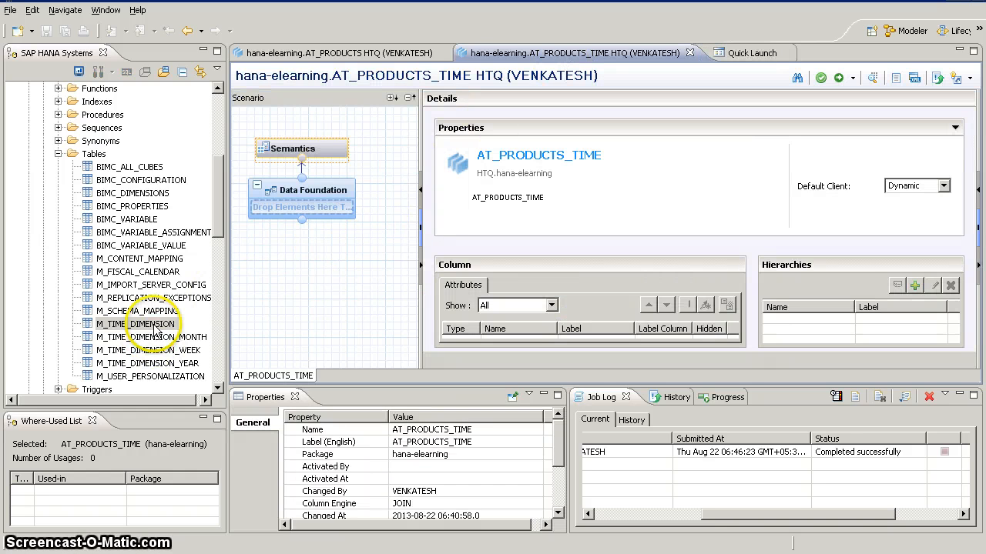
left_click_drag(138, 324, 323, 209)
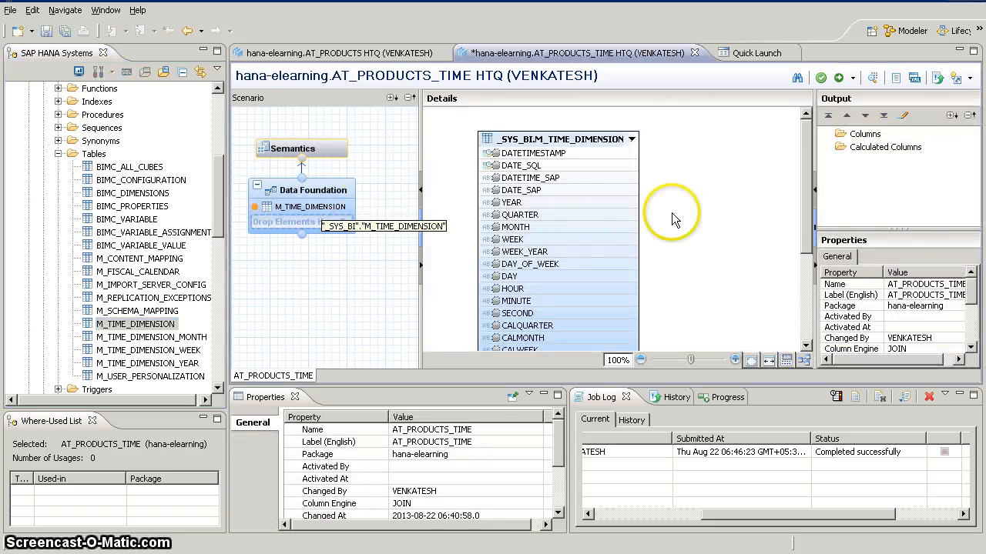
left_click_drag(217, 217, 220, 145)
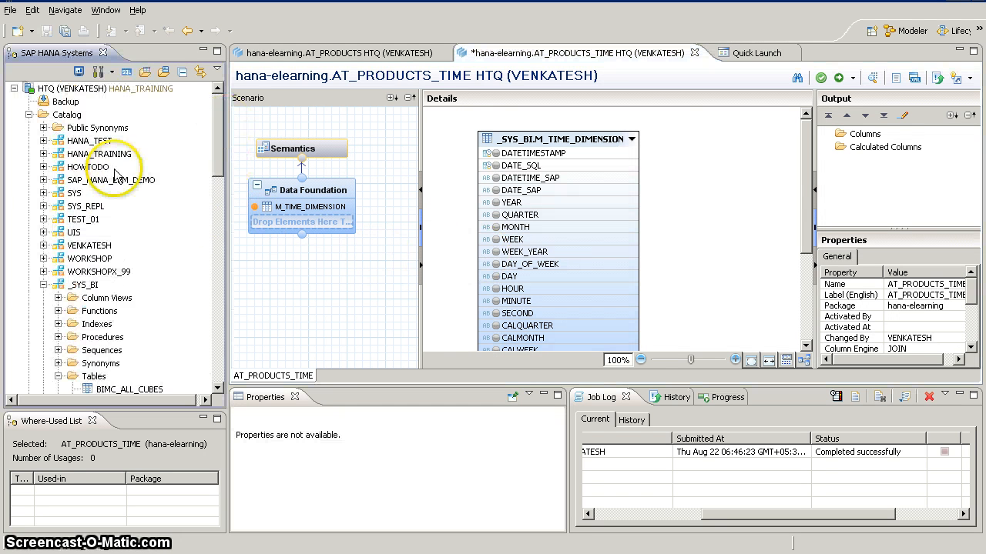
left_click(43, 154)
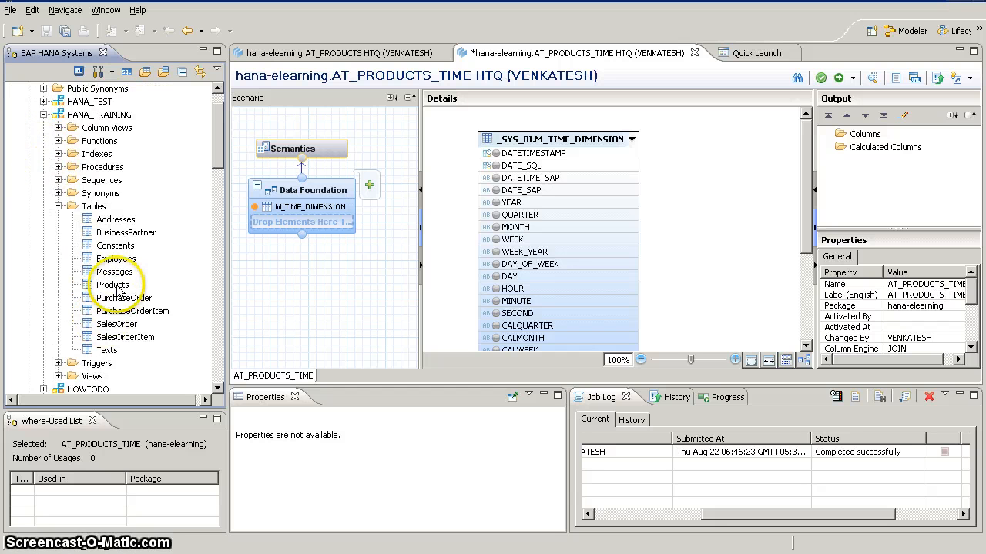
left_click_drag(114, 285, 307, 231)
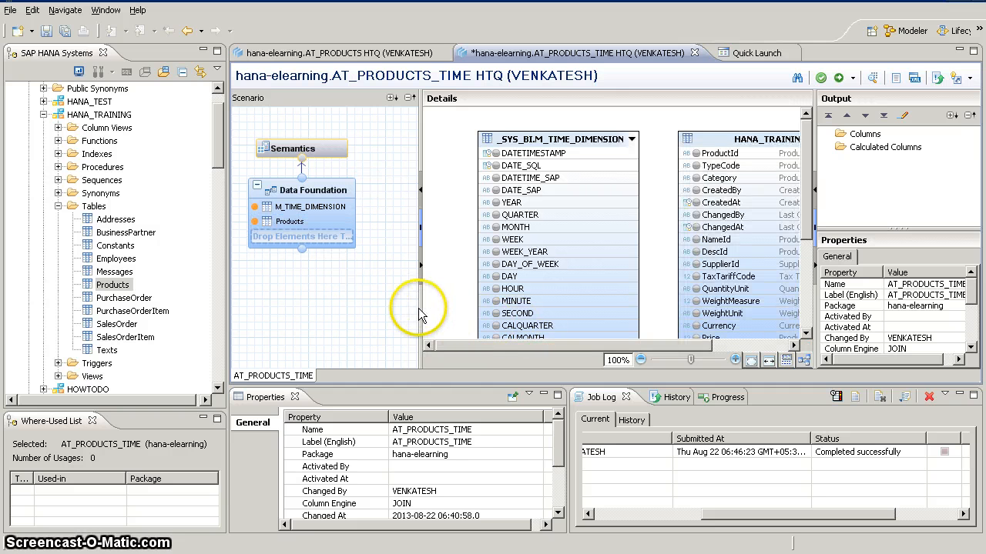
left_click_drag(420, 314, 383, 307)
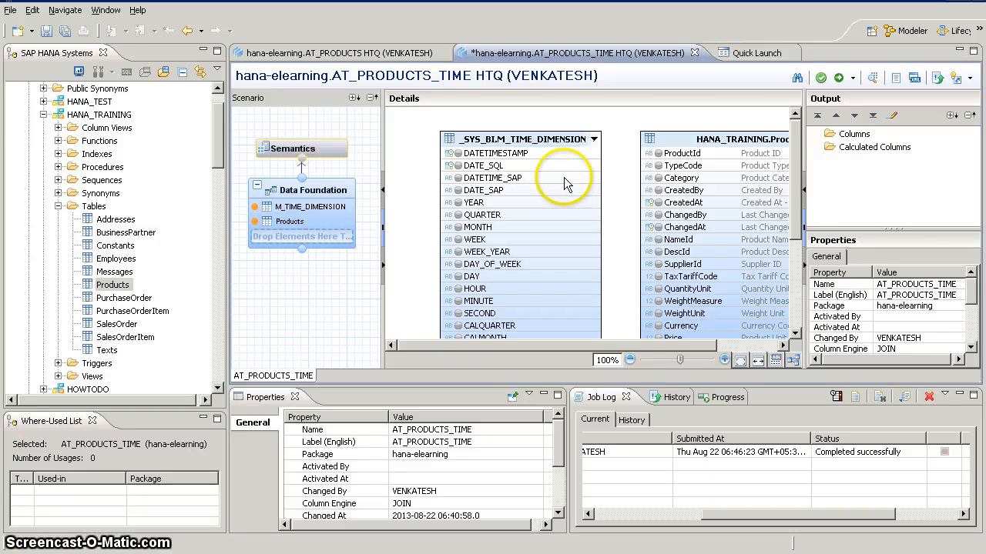
left_click(535, 176)
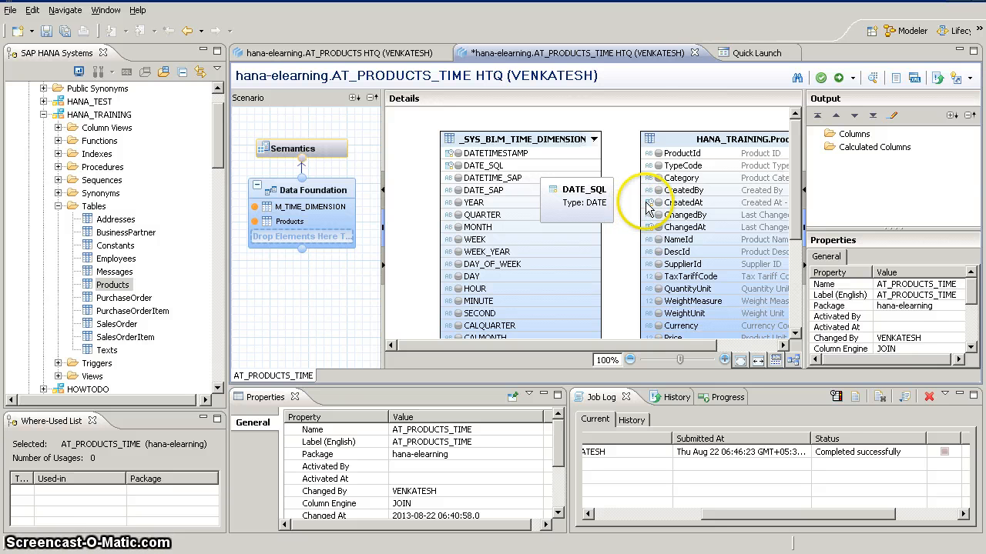
Join Products.CreatedAt to DATE_SQL of M_TIME_DIMENSION and add ProductId, TypeCode, Category, Currency and Price from Products to the output
left_click_drag(647, 206, 590, 169)
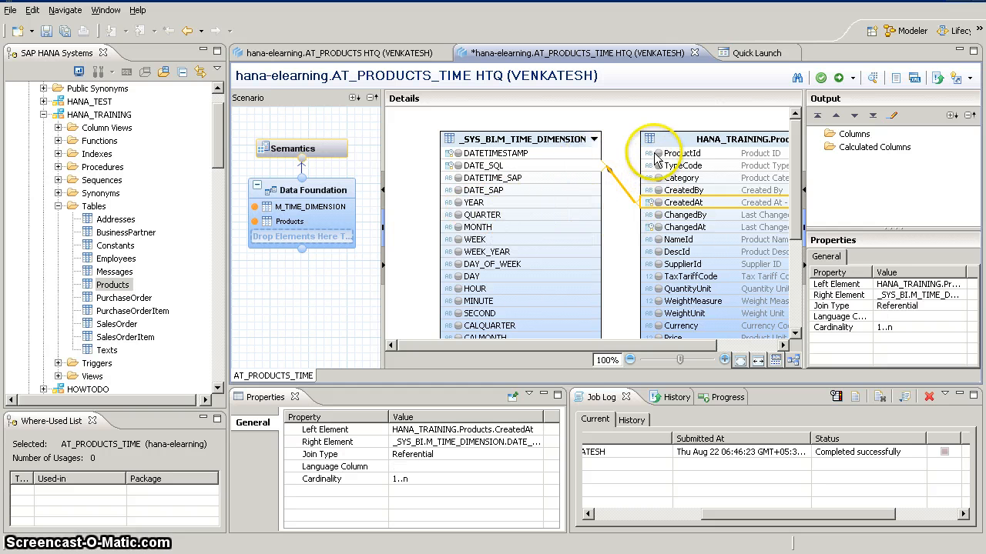
mouse_move(660, 159)
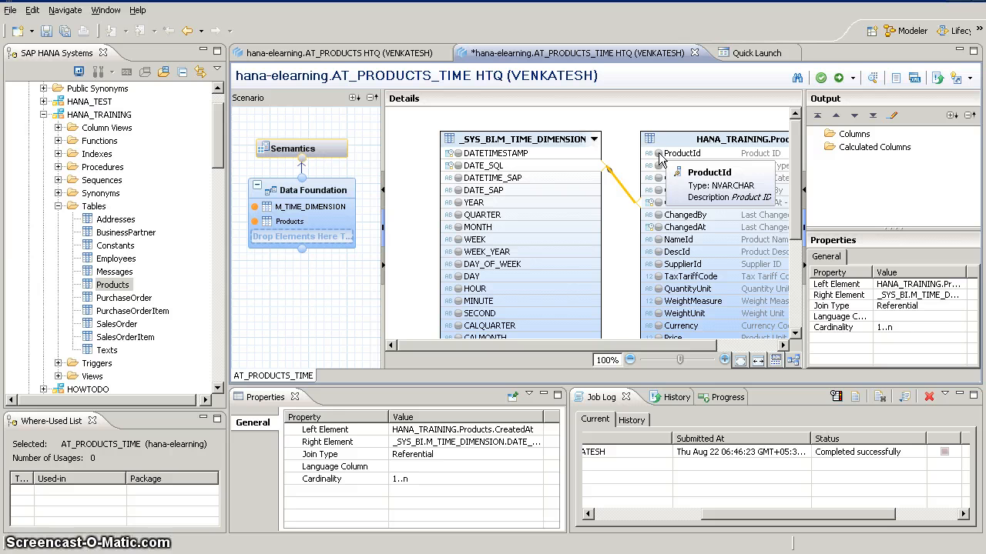
left_click(660, 154)
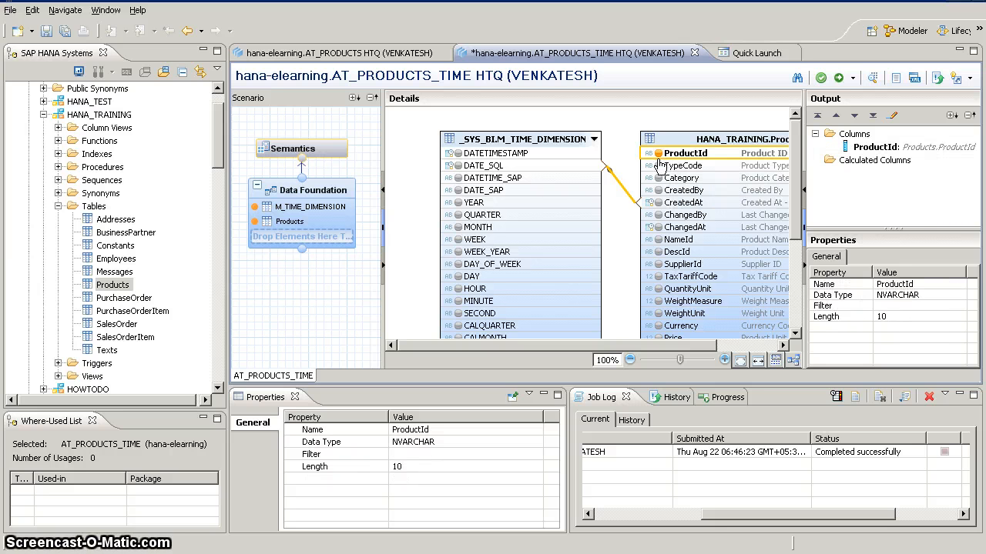
left_click(658, 166)
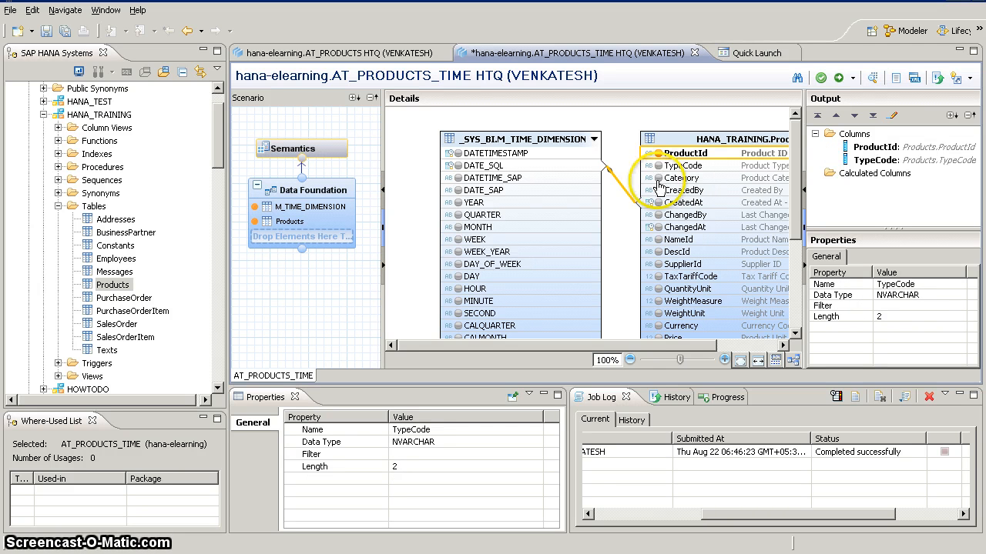
left_click(658, 179)
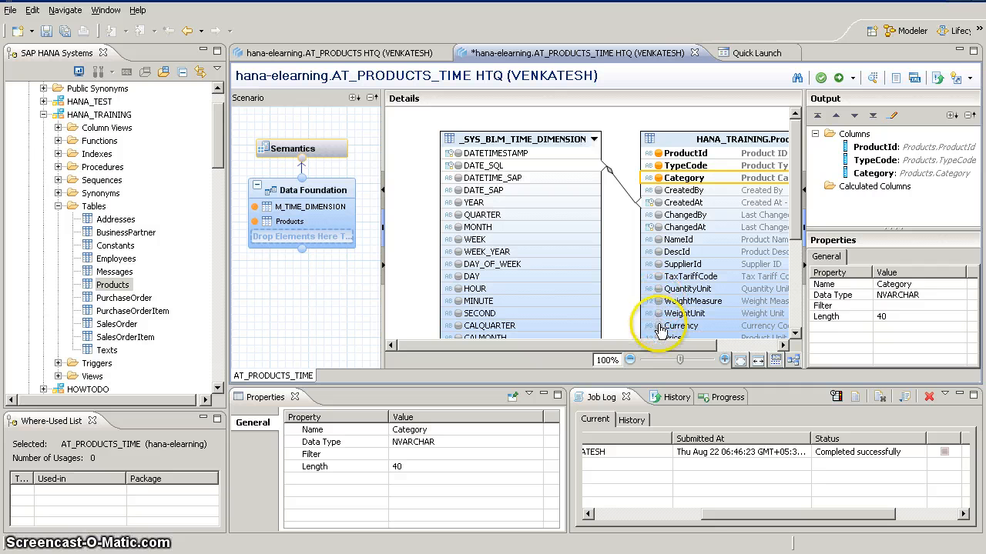
left_click(659, 327)
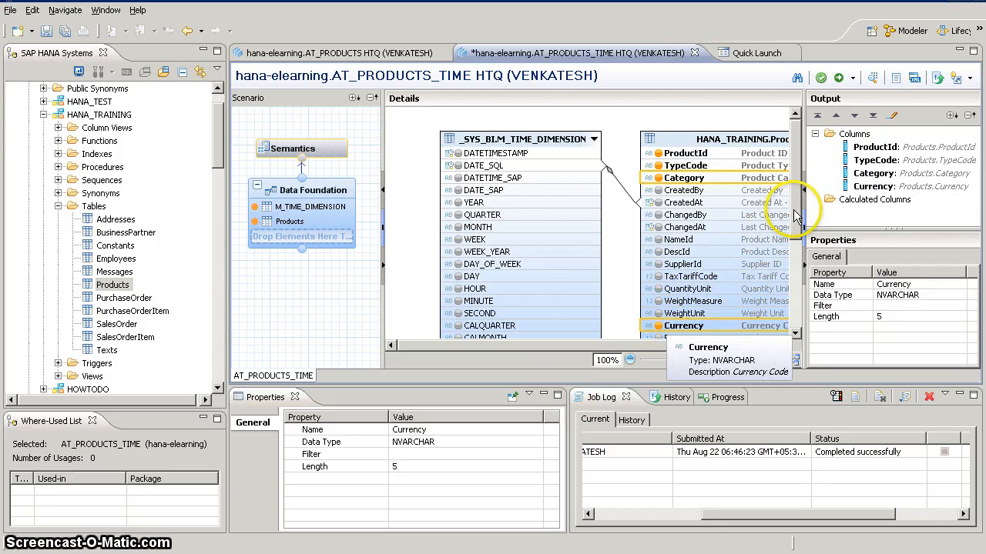
scroll(770, 254, "down", 2)
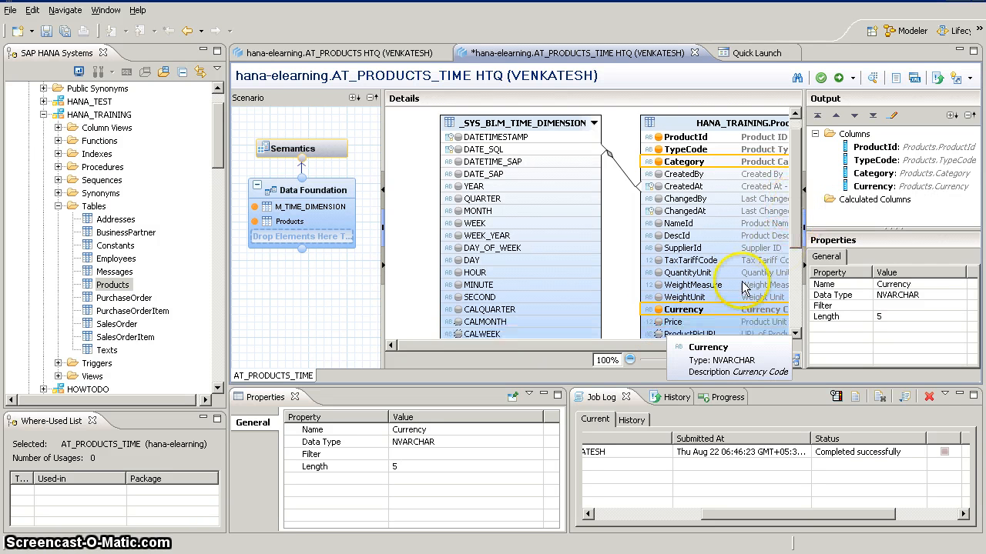
left_click(659, 319)
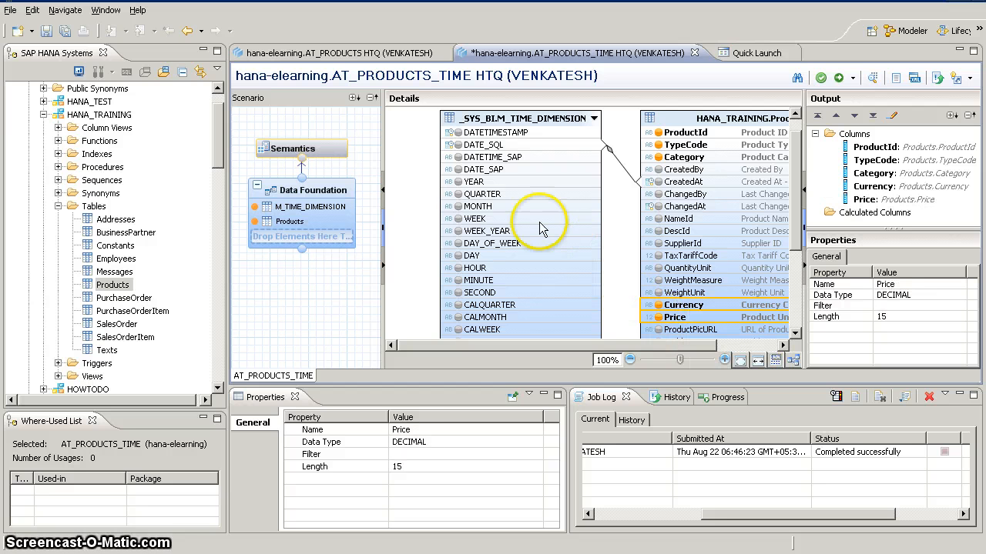
Add the YEAR, QUARTER and MONTH columns of M_TIME_DIMENSION to the output
left_click(458, 182)
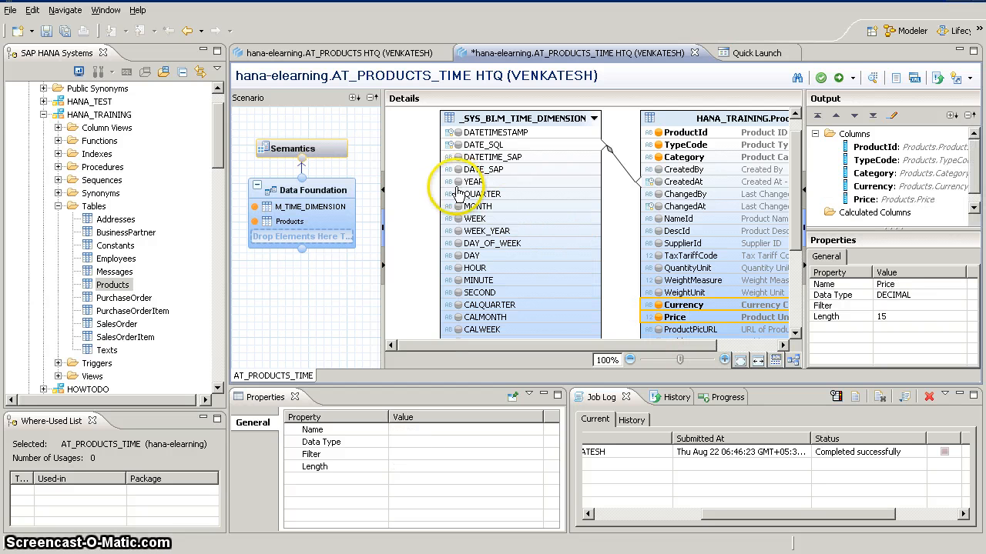
left_click(460, 196)
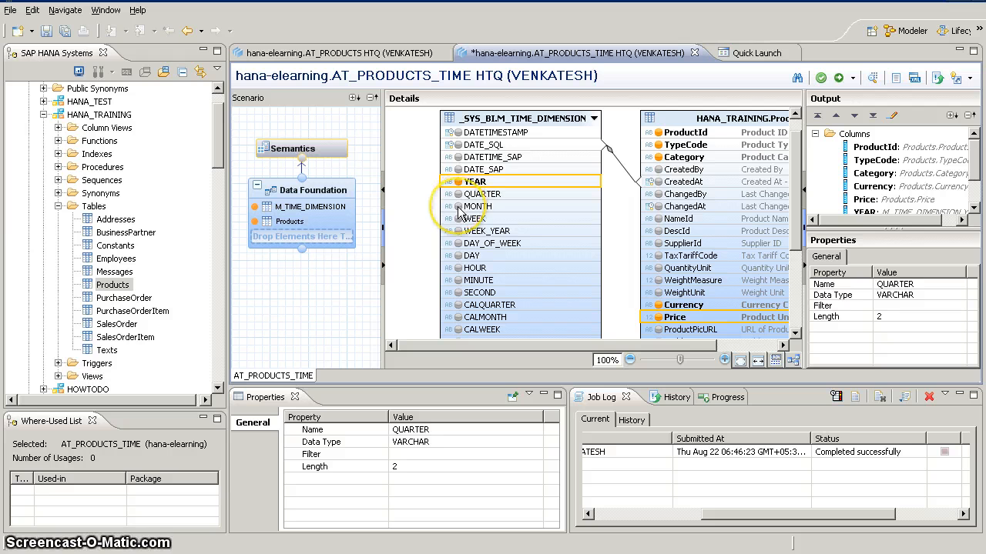
left_click(459, 207)
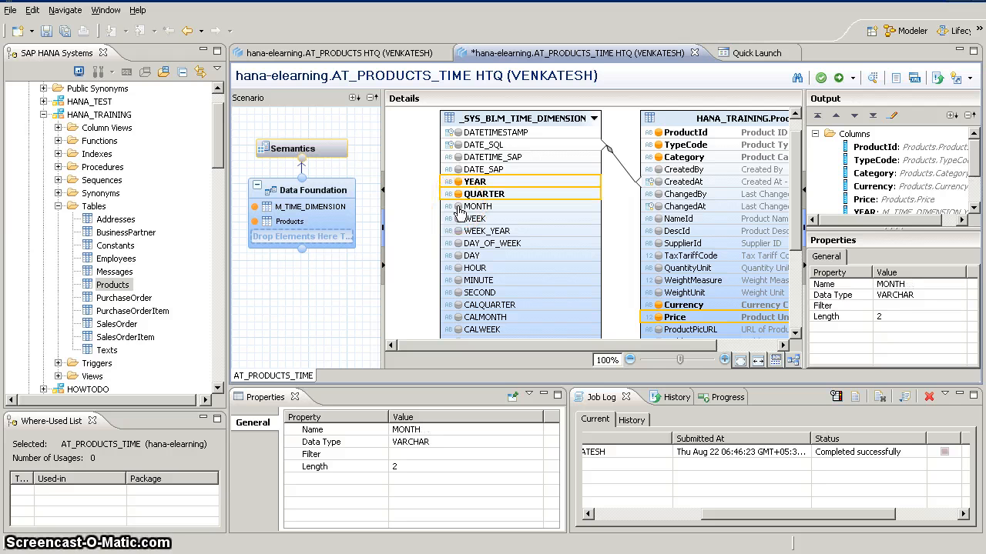
left_click(459, 208)
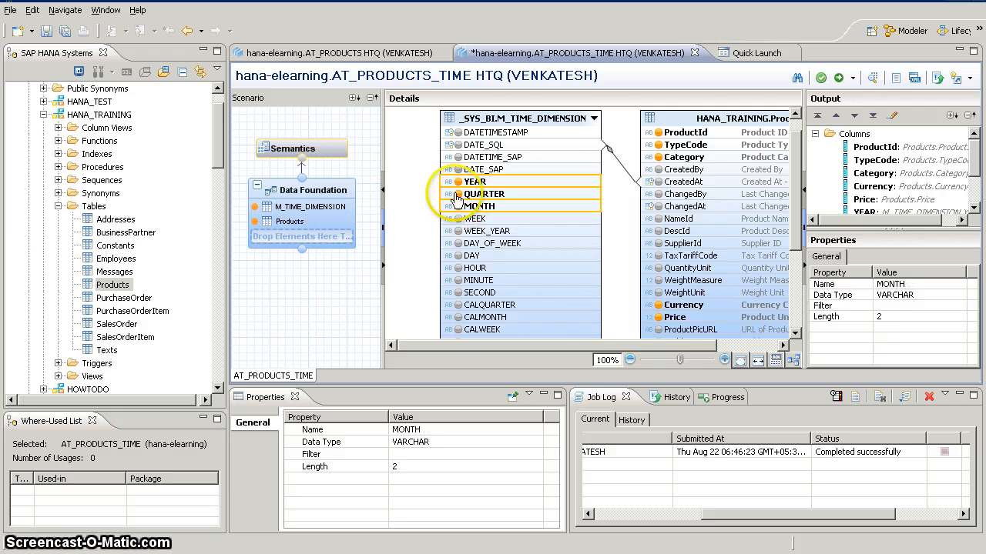
left_click(417, 181)
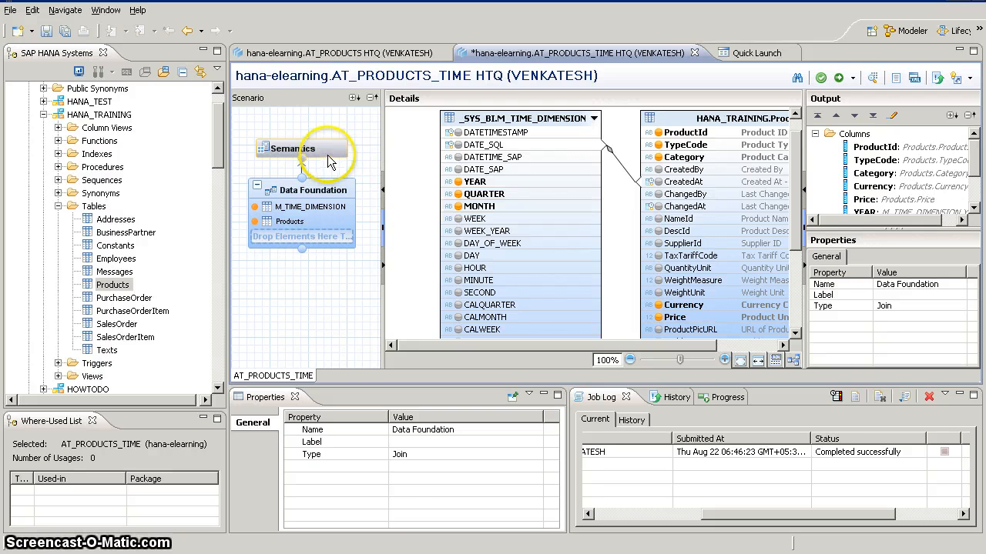
Define ProductId as the key attribute in the Semantics of AT_PRODUCTS_TIME, and save and activate the view
left_click(322, 151)
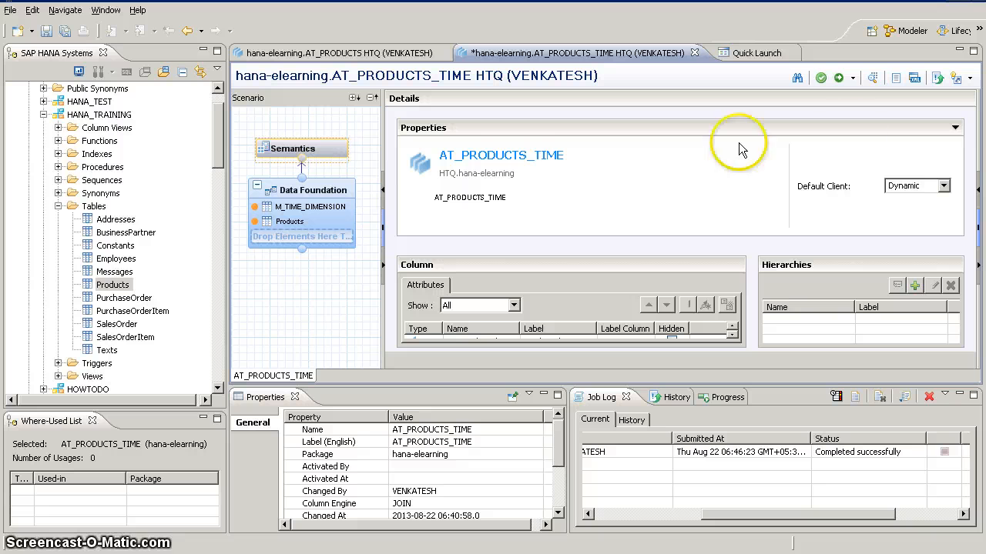
left_click(955, 128)
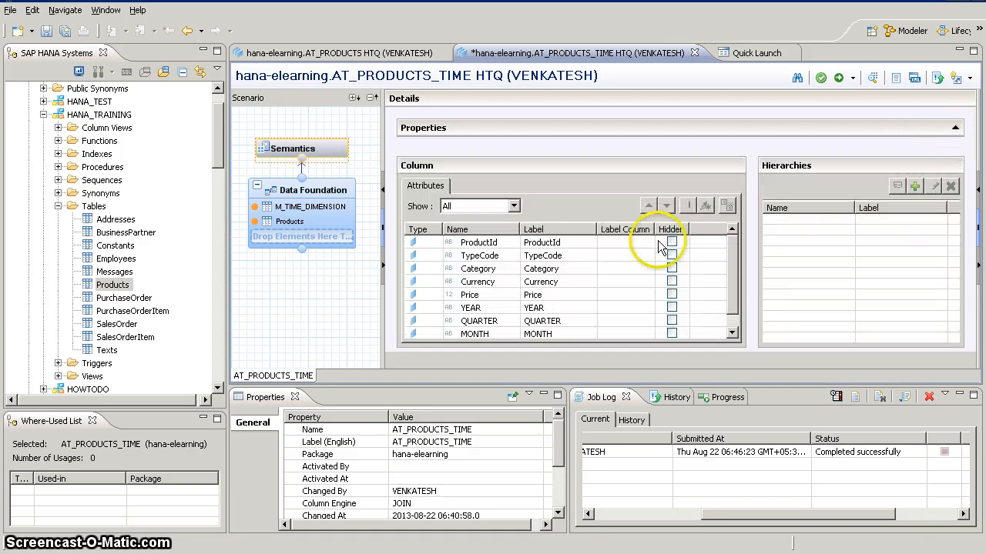
left_click(435, 245)
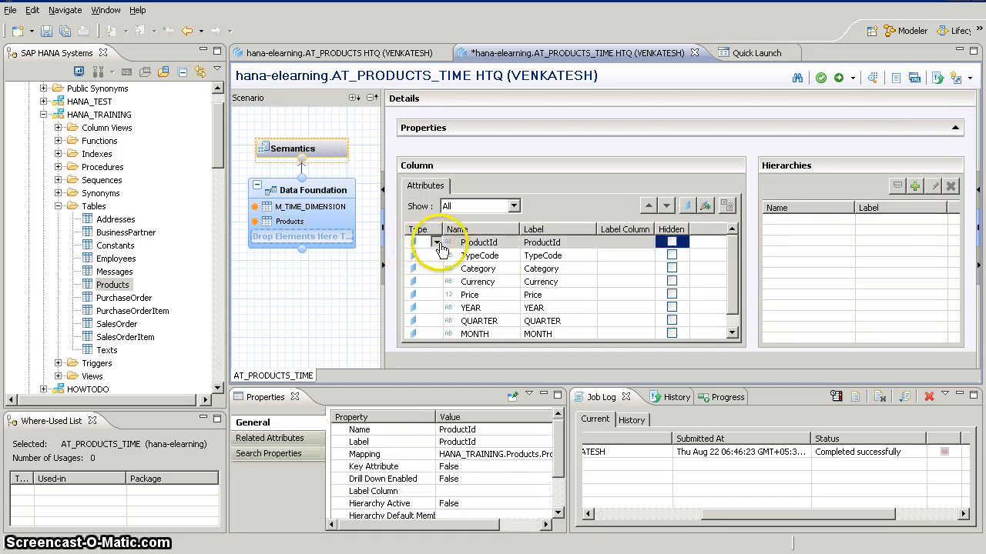
left_click(436, 243)
left_click(467, 274)
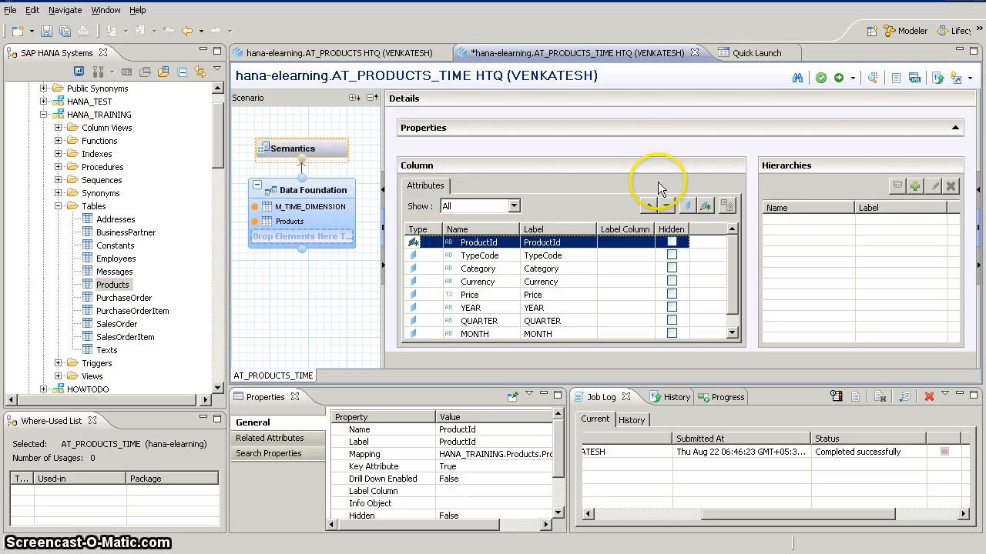
left_click(839, 79)
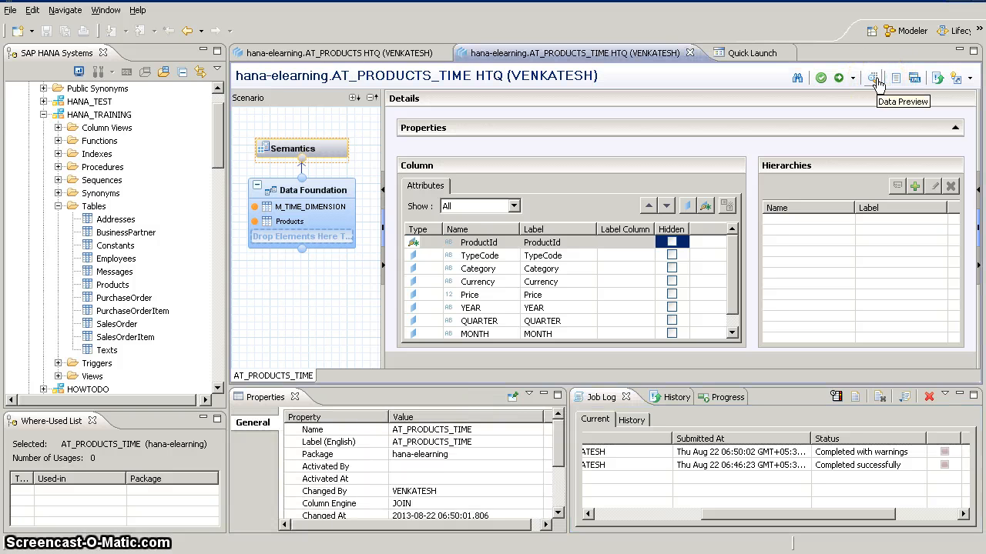
Preview the raw data of AT_PRODUCTS_TIME and examine the year, quarter and month of the products
left_click(878, 84)
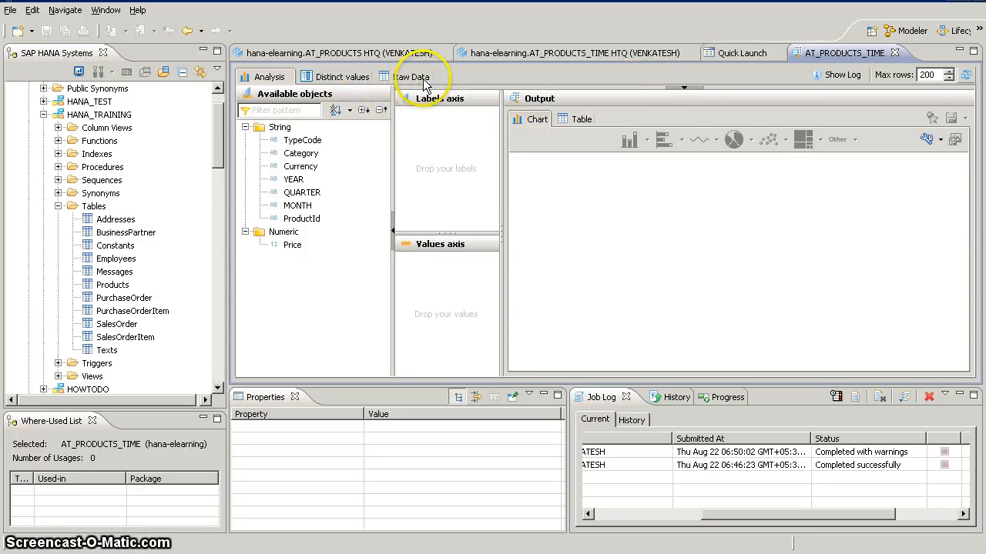
left_click(423, 80)
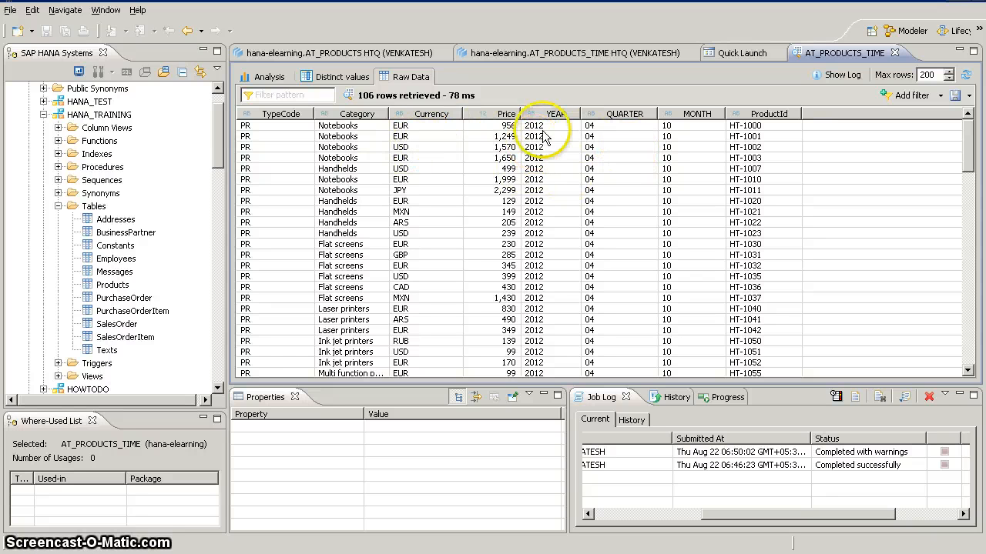
left_click(558, 128)
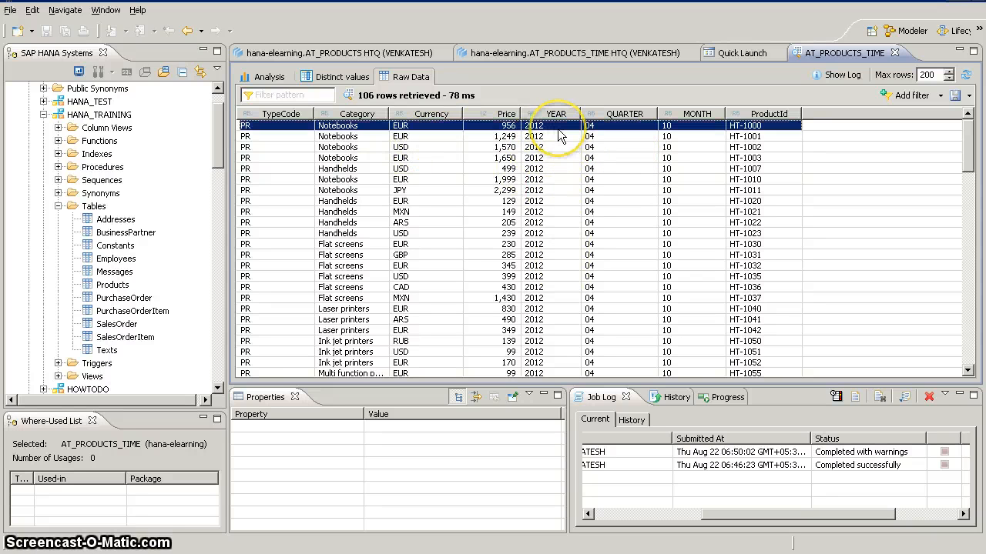